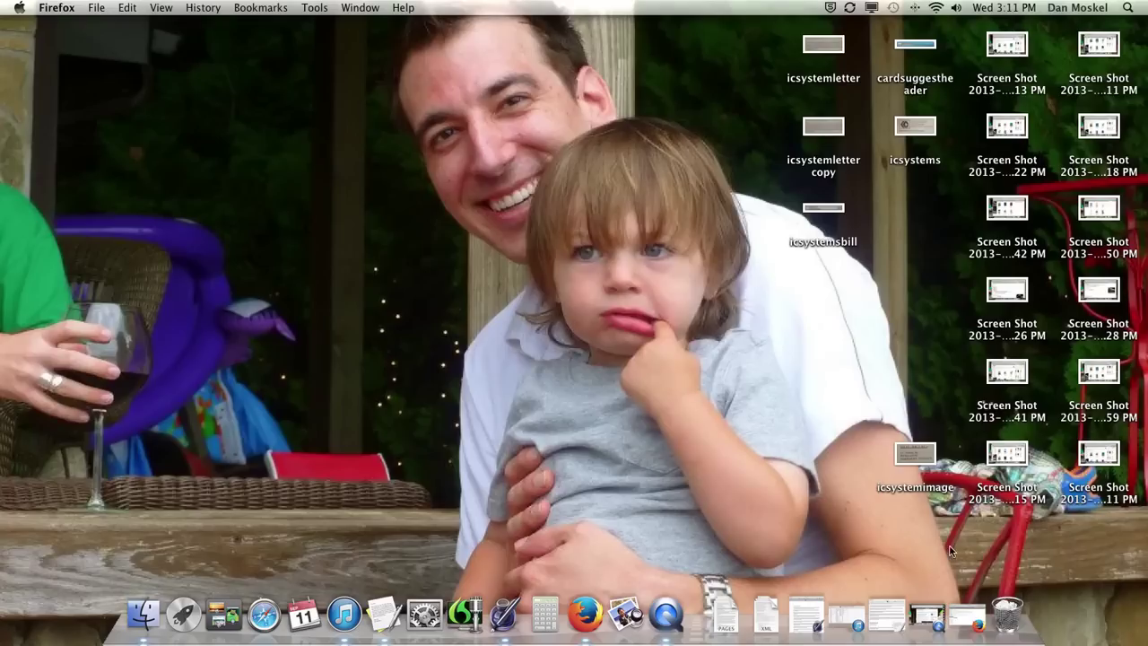
Compare the live Anger Management page with the WordPress Export page, then go to Tools
click(969, 615)
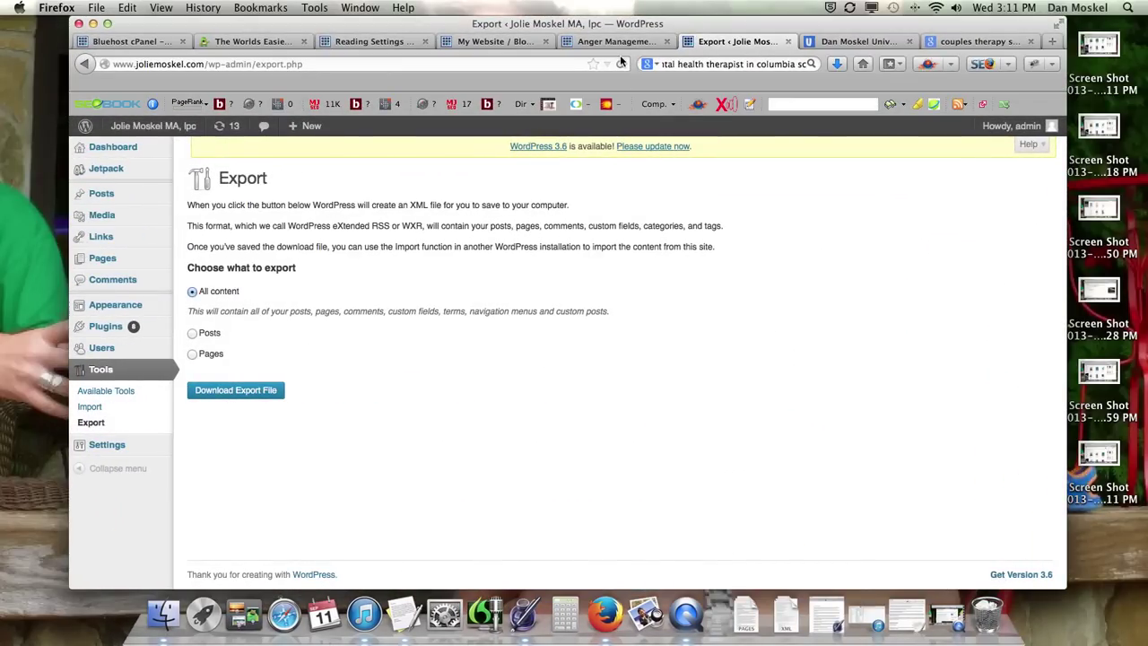
click(617, 42)
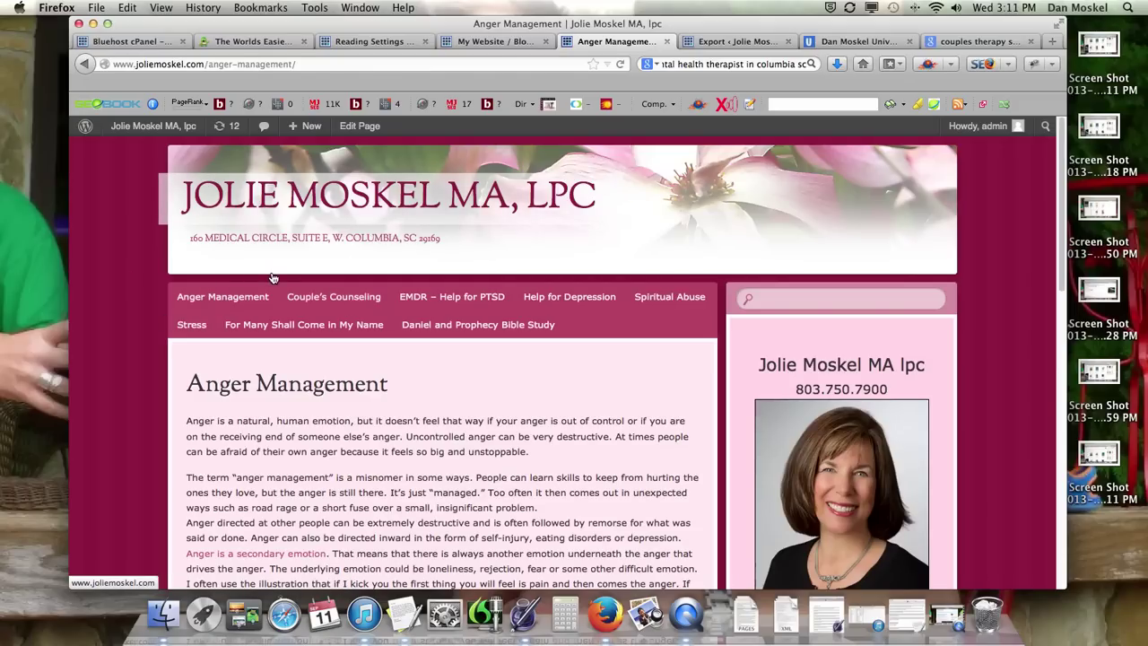
click(728, 42)
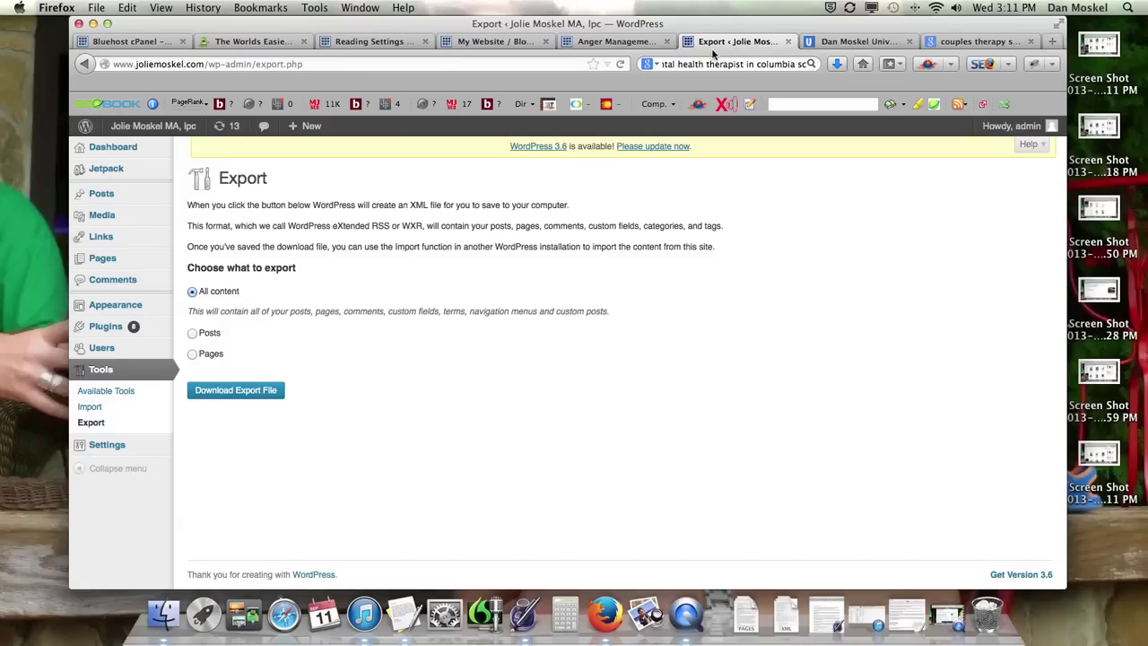
click(617, 42)
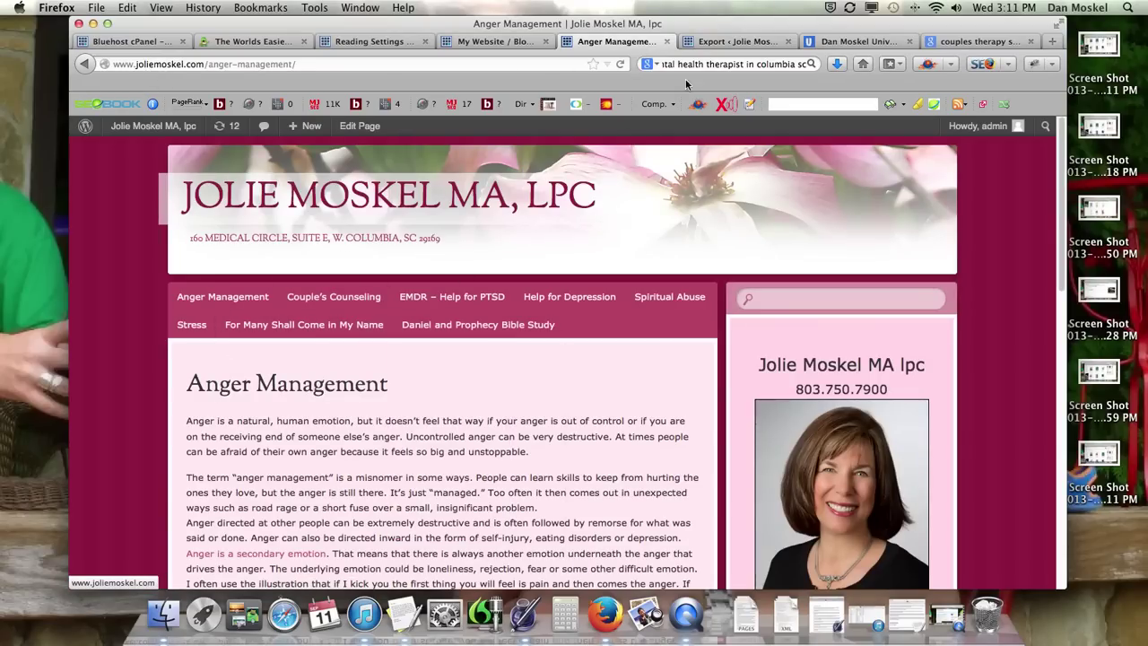
click(733, 41)
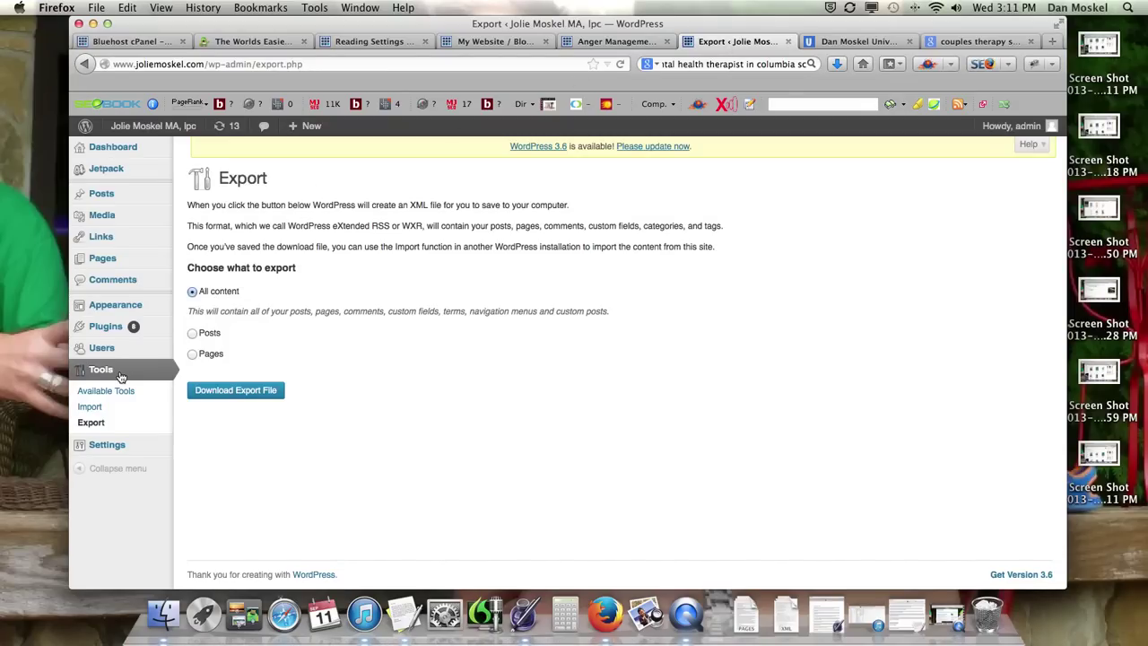
click(105, 377)
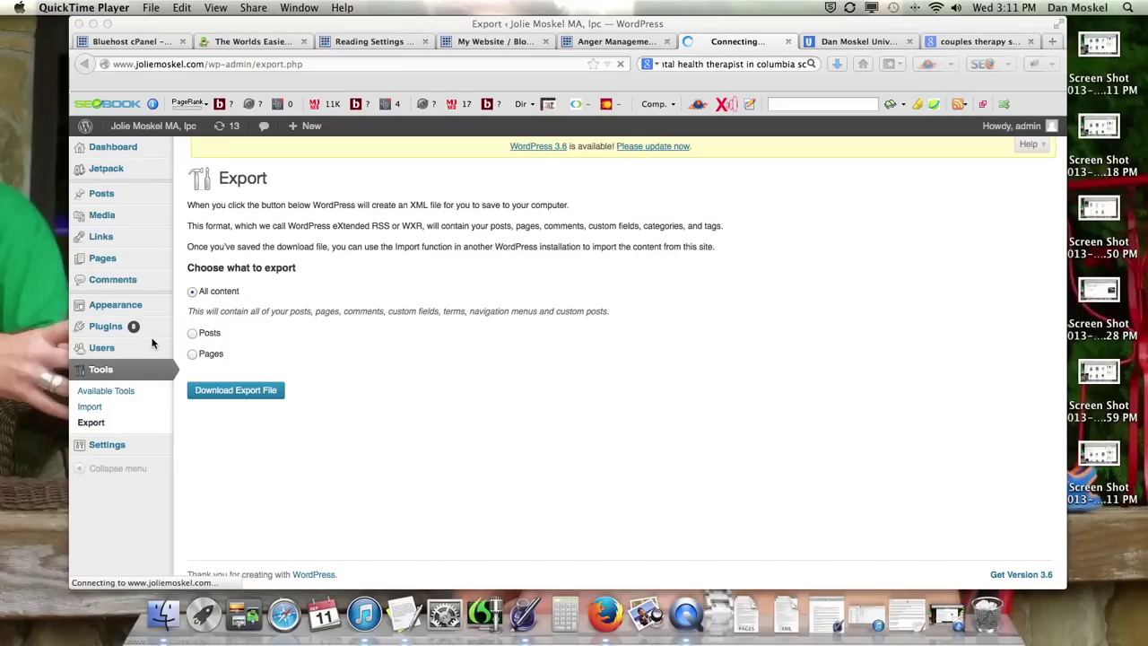
click(127, 308)
mouse_move(128, 308)
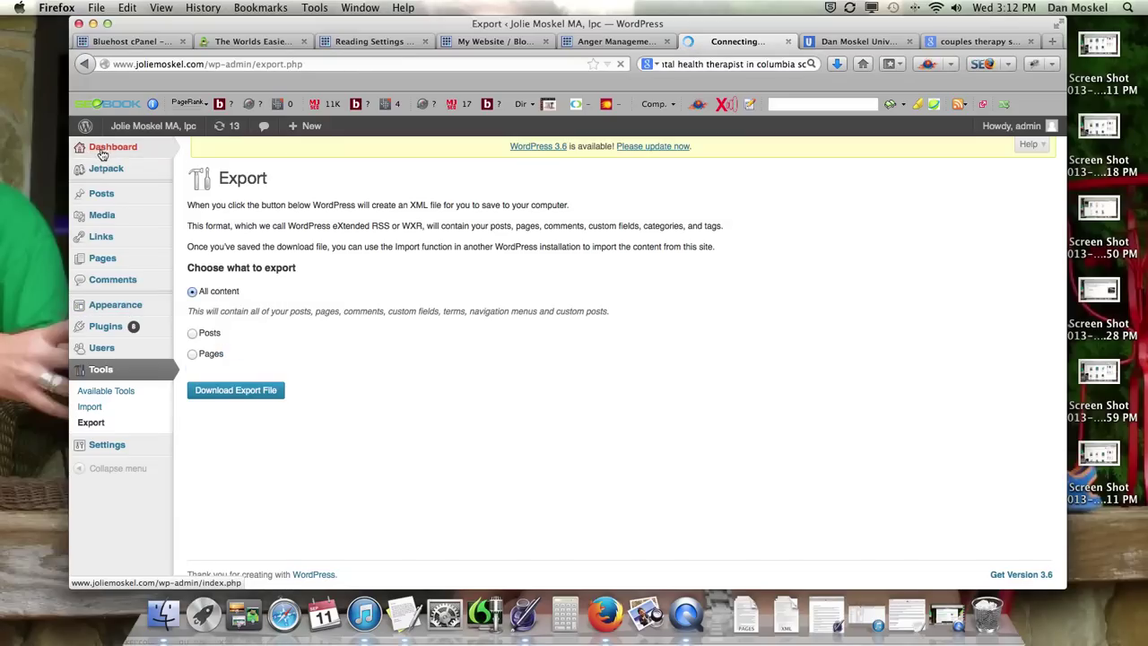
mouse_move(106, 154)
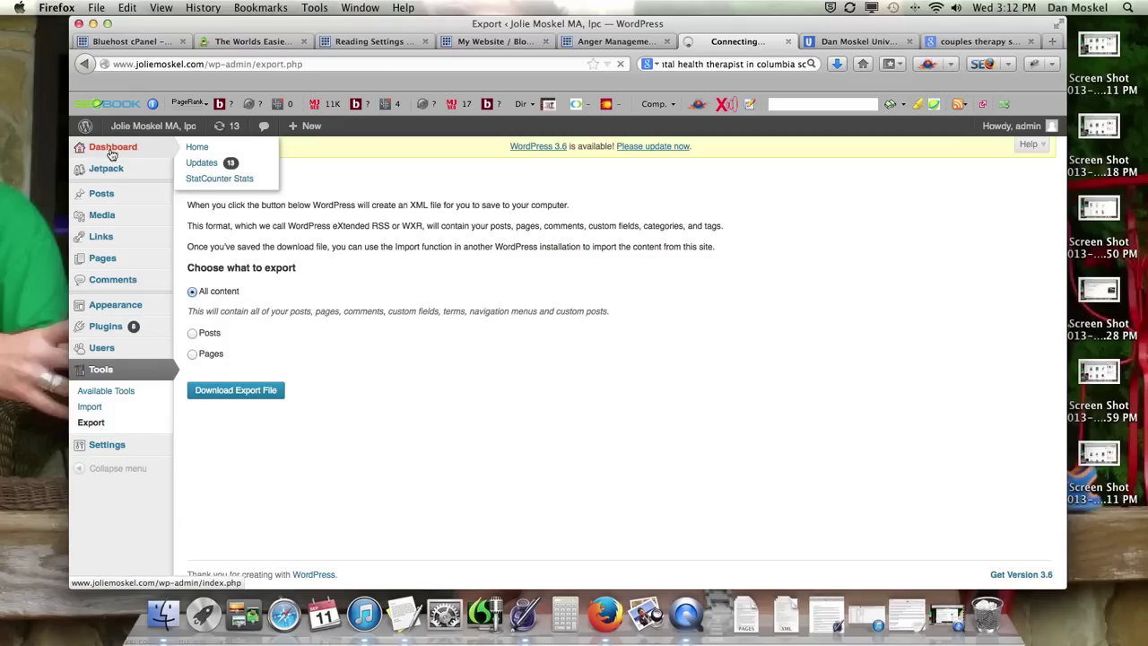
click(112, 152)
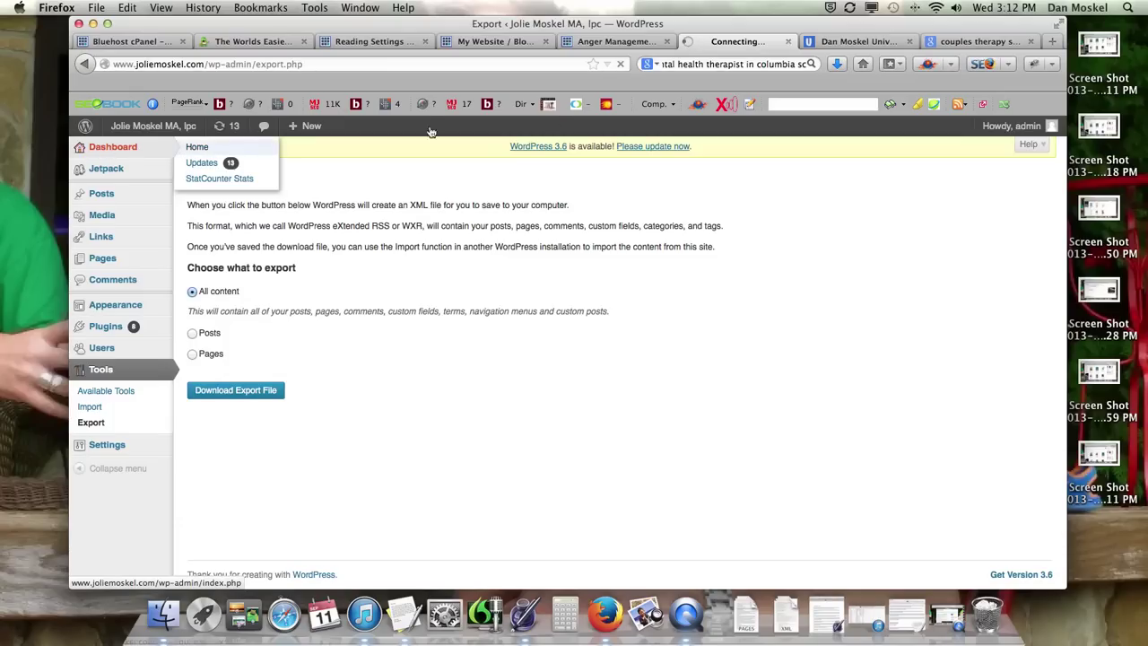
click(615, 41)
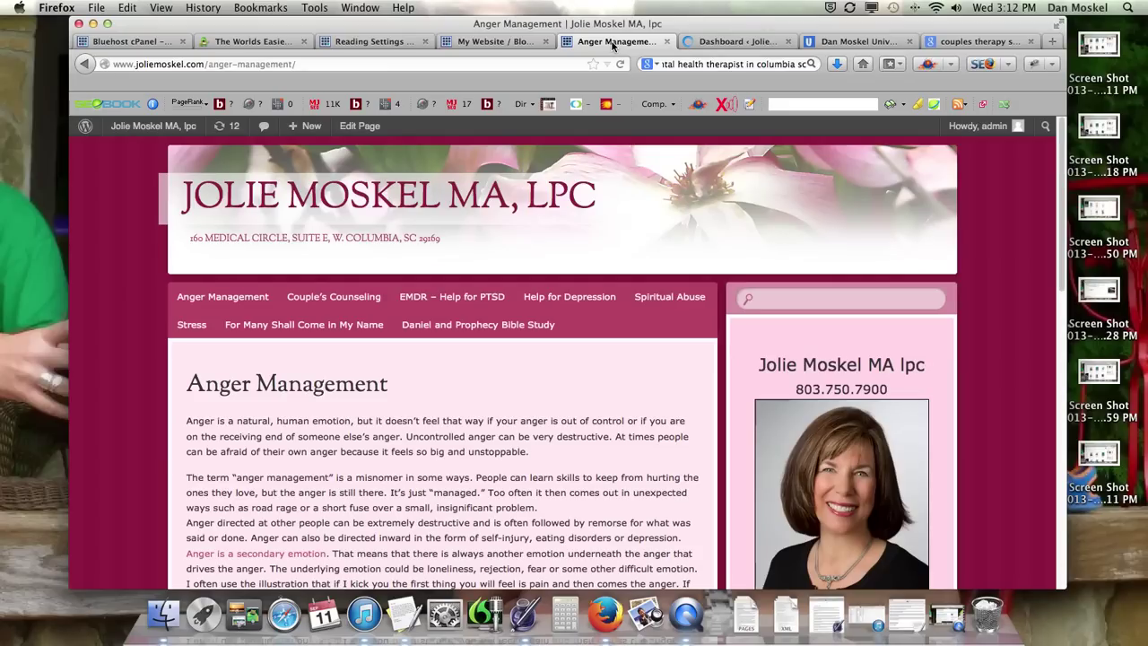
click(761, 43)
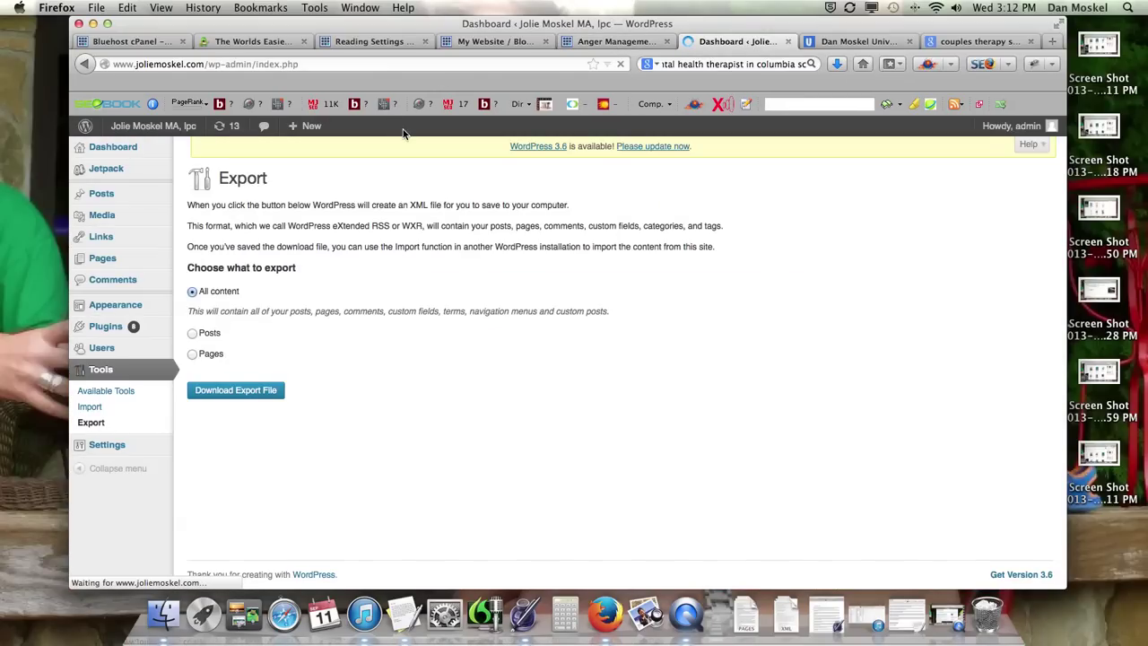
mouse_move(86, 321)
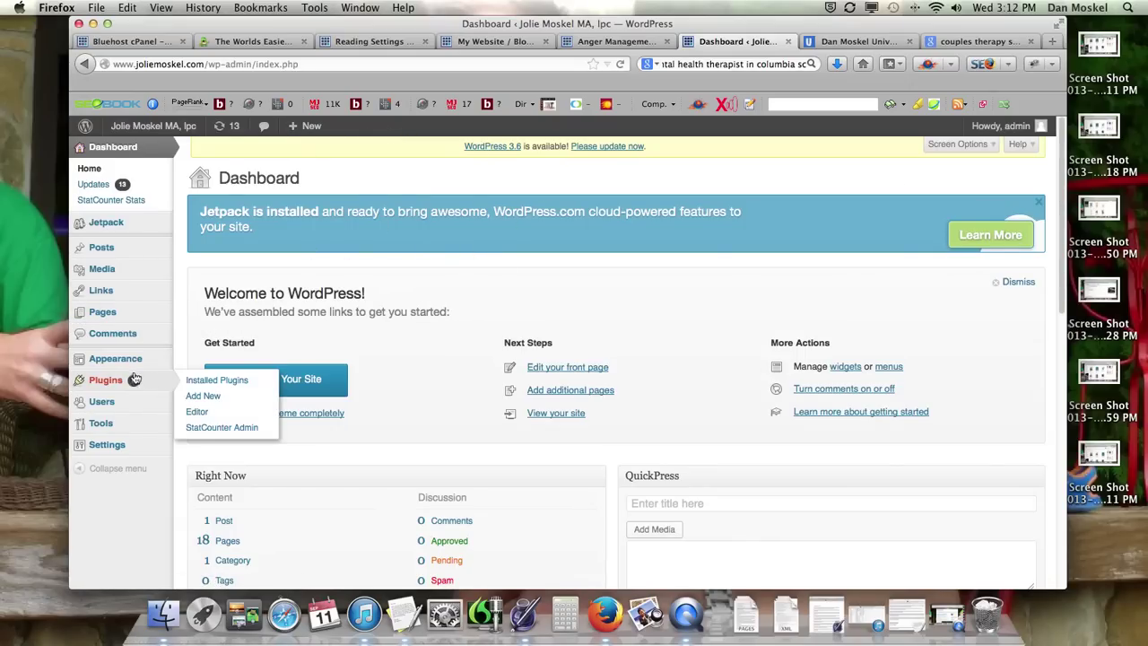
mouse_move(131, 365)
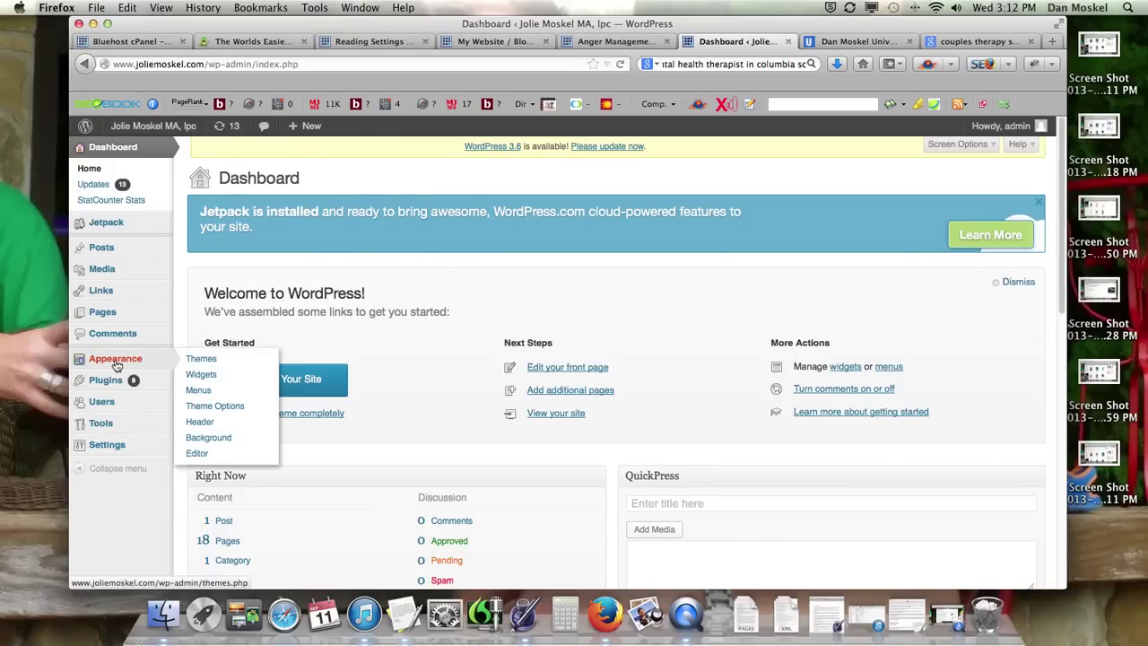
mouse_move(117, 433)
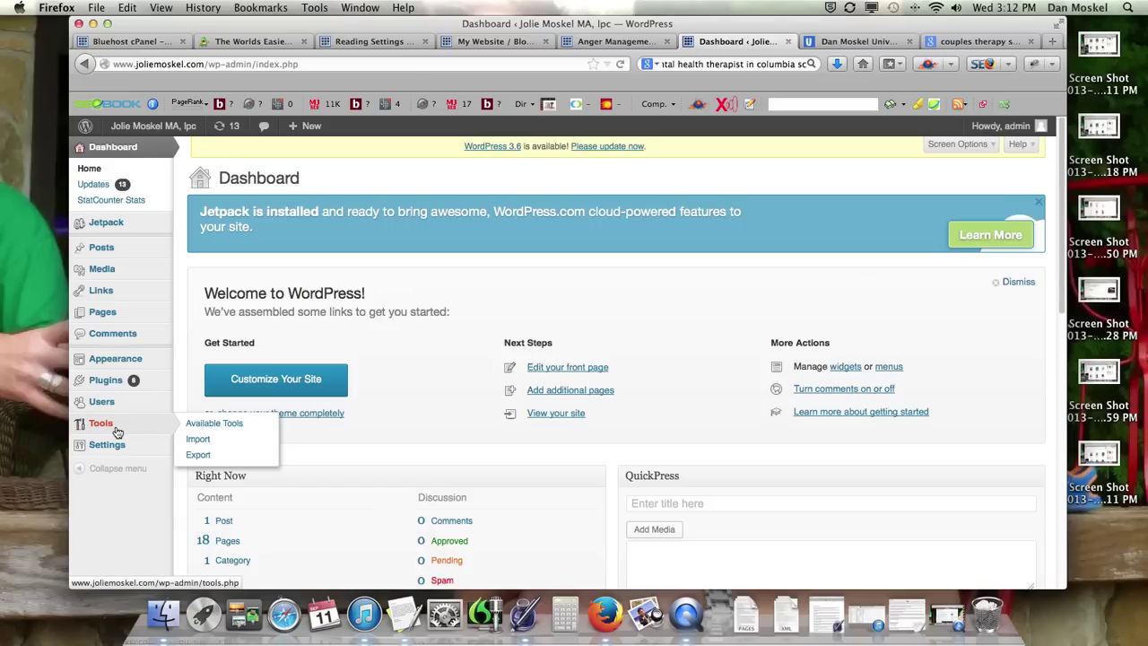
click(203, 455)
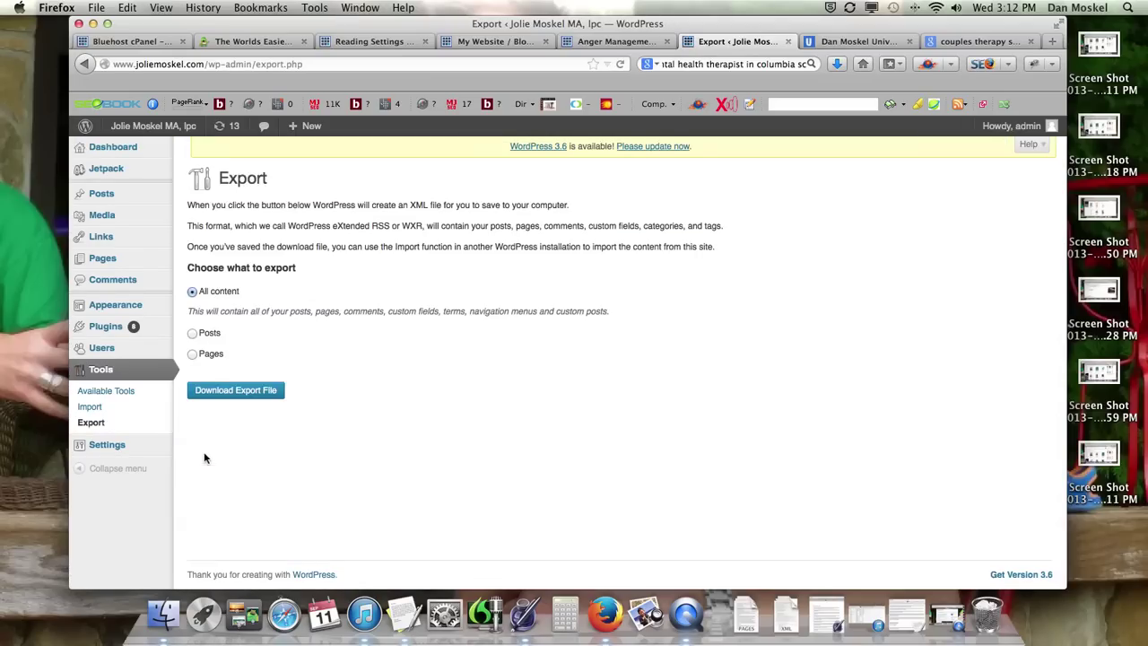
Save the All content export as joliemoskelmalpc.wordpress.2013-09-11.xml on the computer
click(269, 395)
click(269, 395)
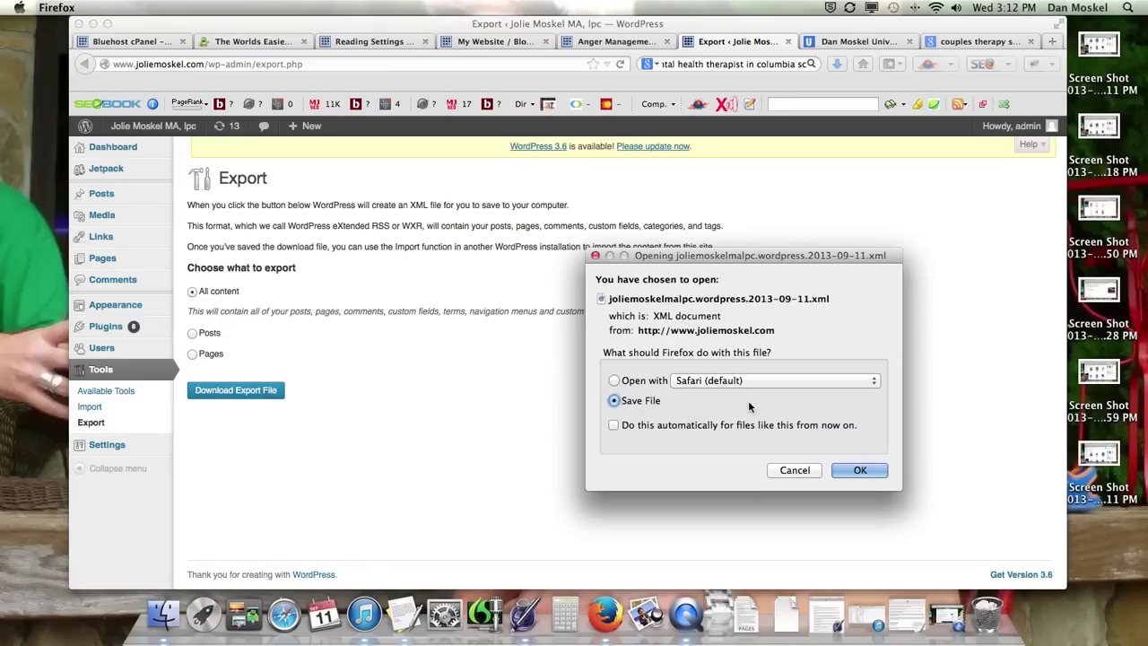
click(857, 469)
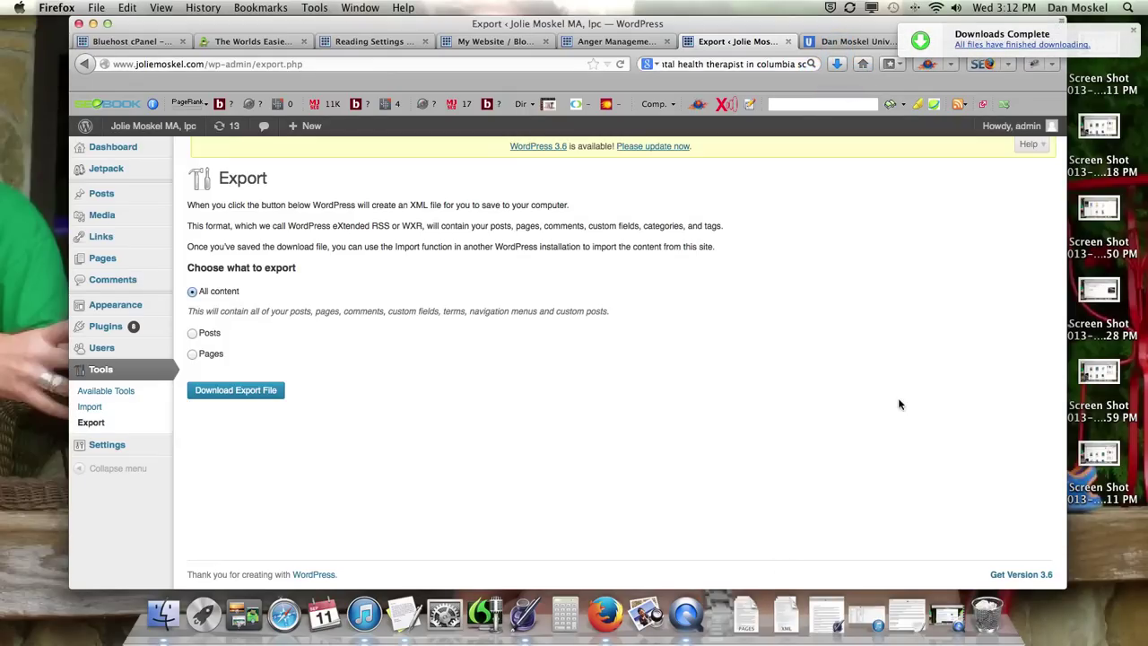
key(ctrl+super+Escape)
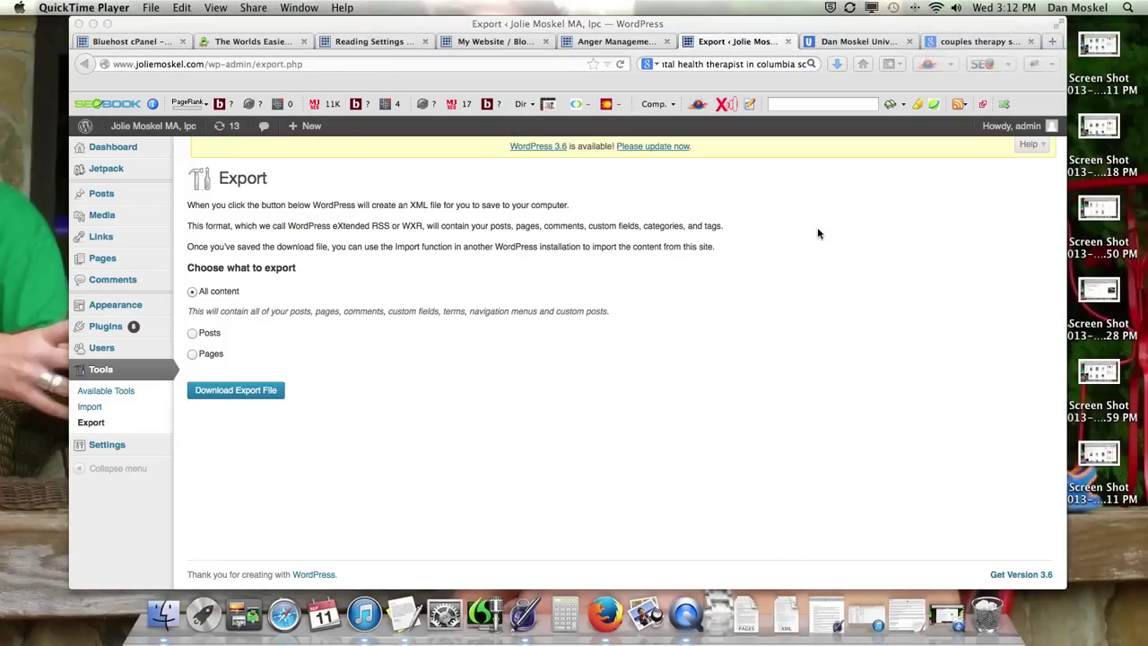
Go from Bluehost cPanel to MOJO Marketplace to see the completed /testdesign/ WordPress install
click(143, 43)
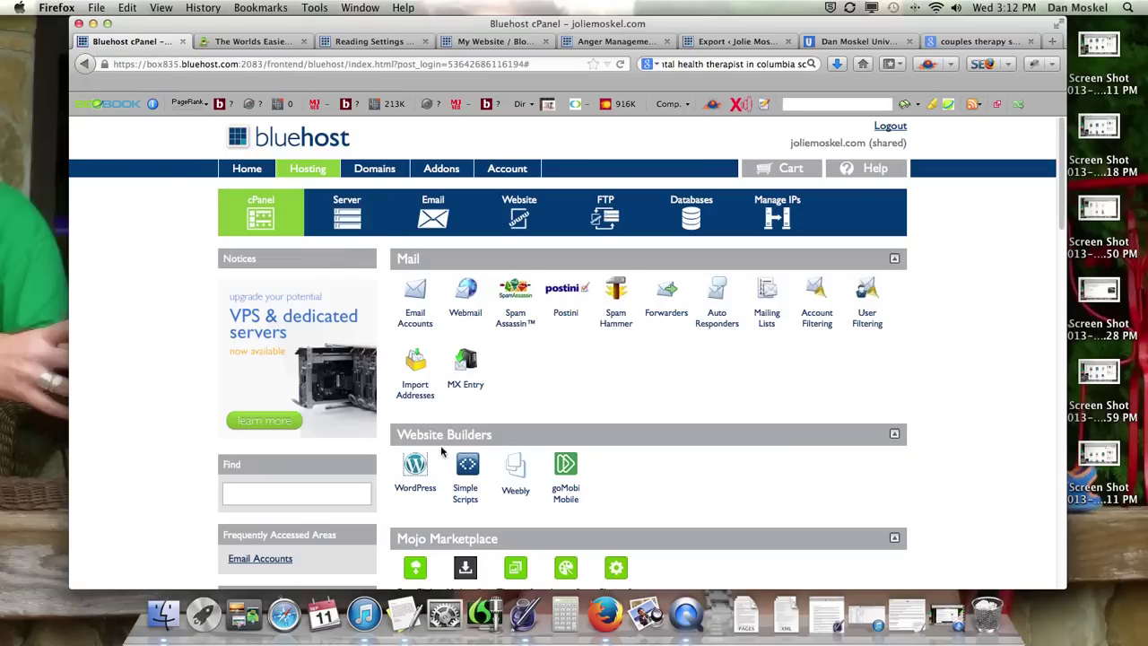
click(259, 44)
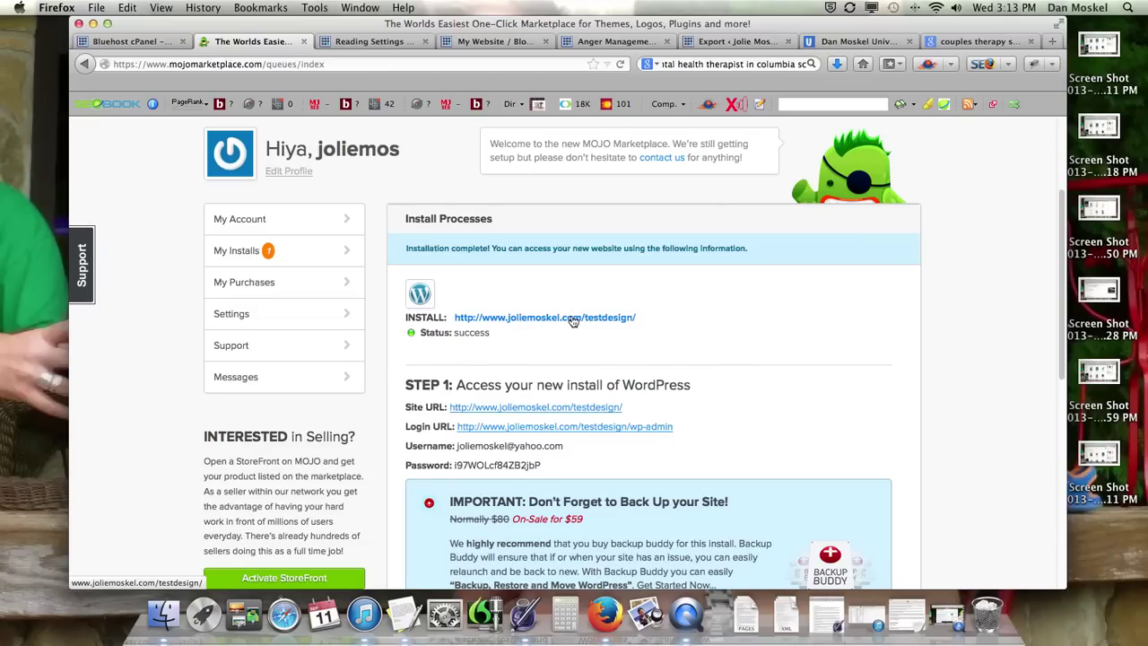
Look over Anger Management, MOJO install details, and the test site's Reading Settings and front page
click(617, 42)
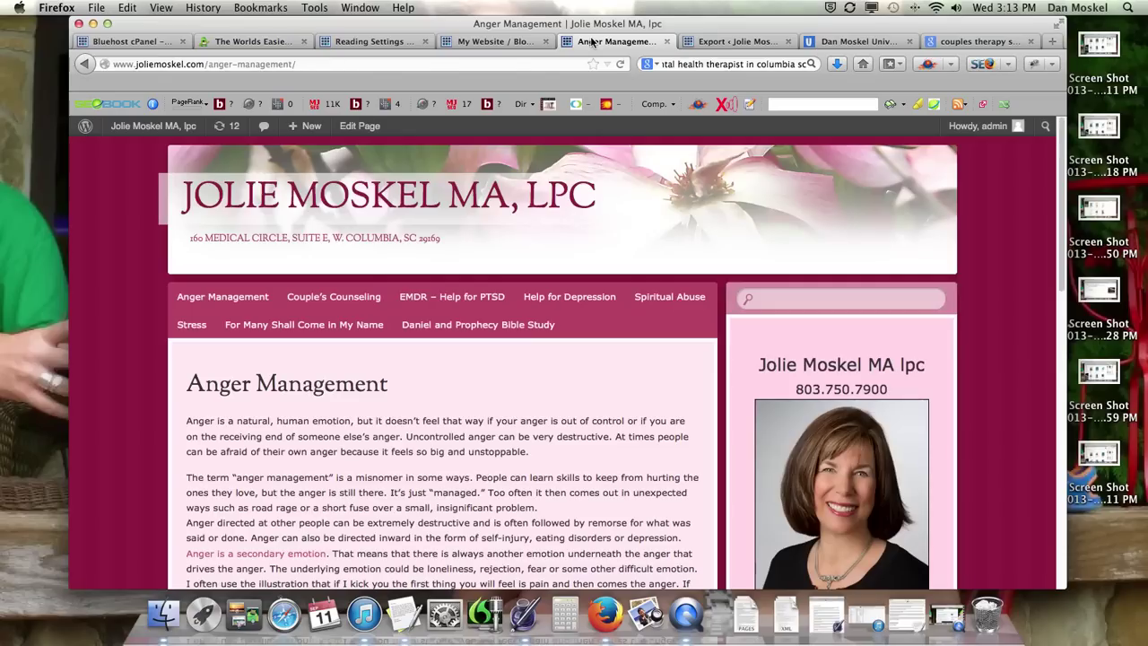
click(262, 42)
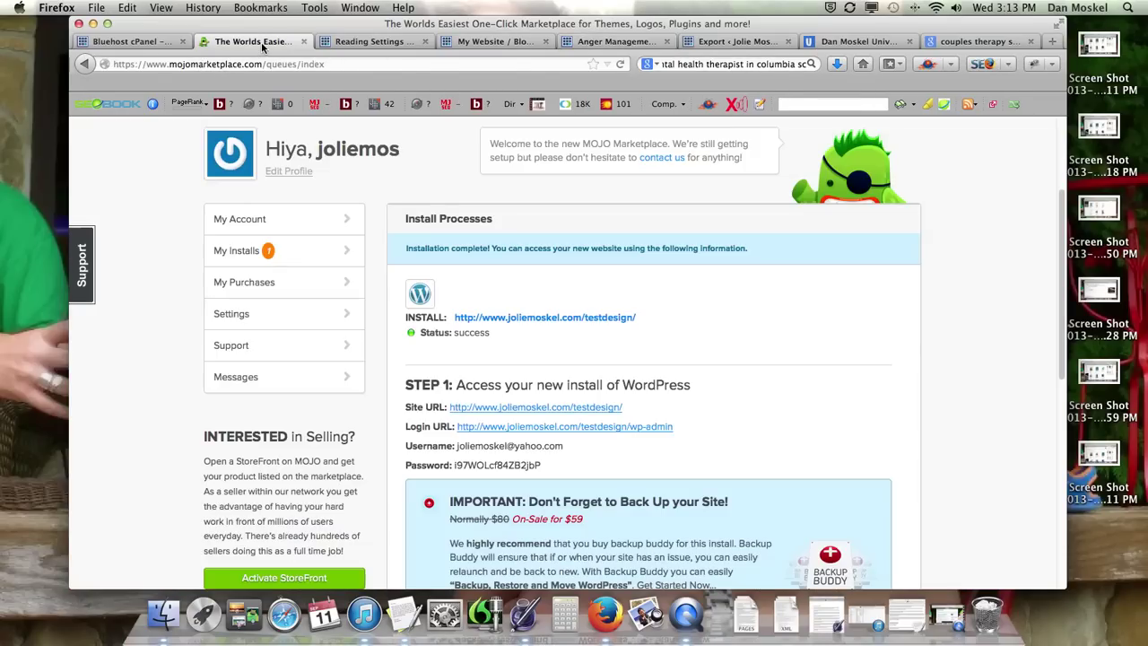
click(360, 43)
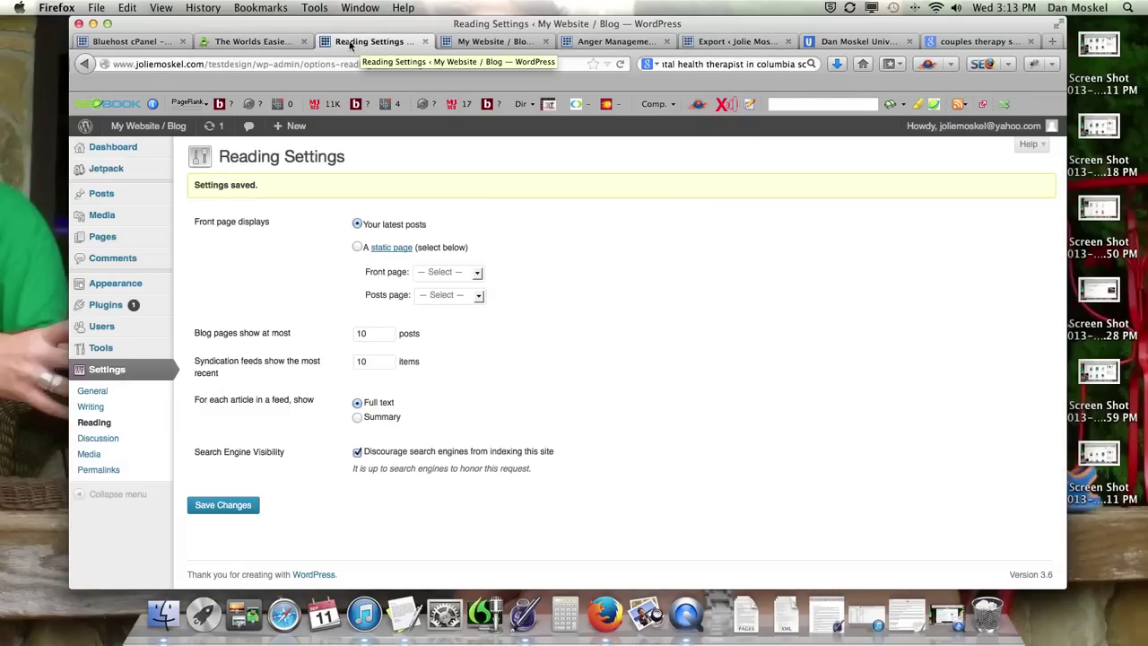
click(241, 45)
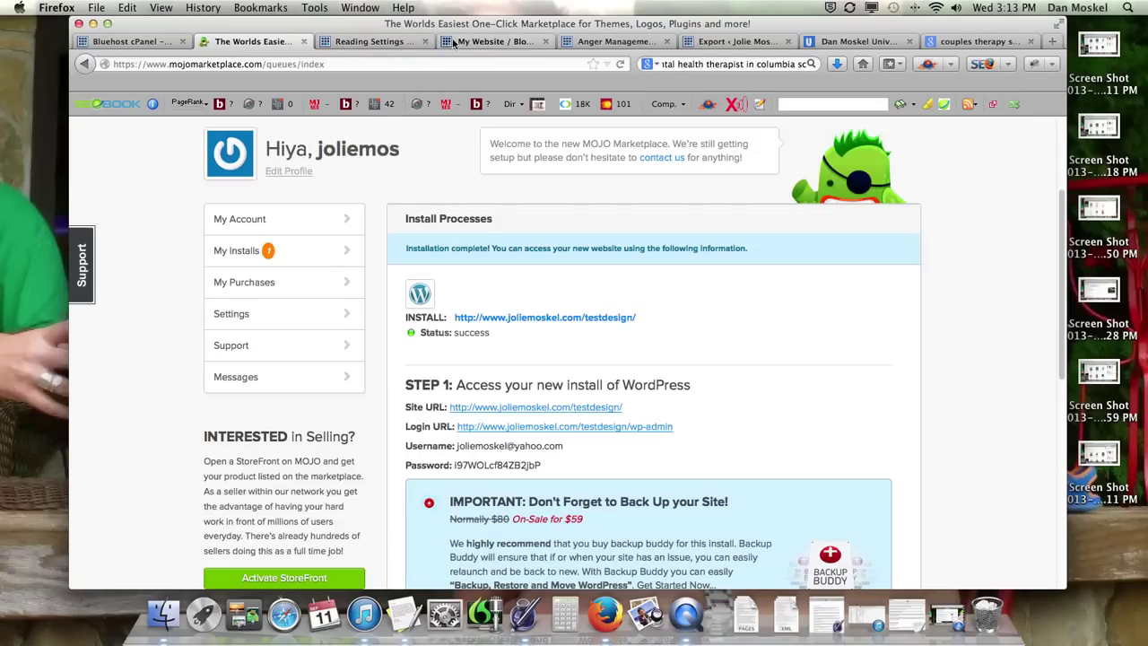
click(485, 42)
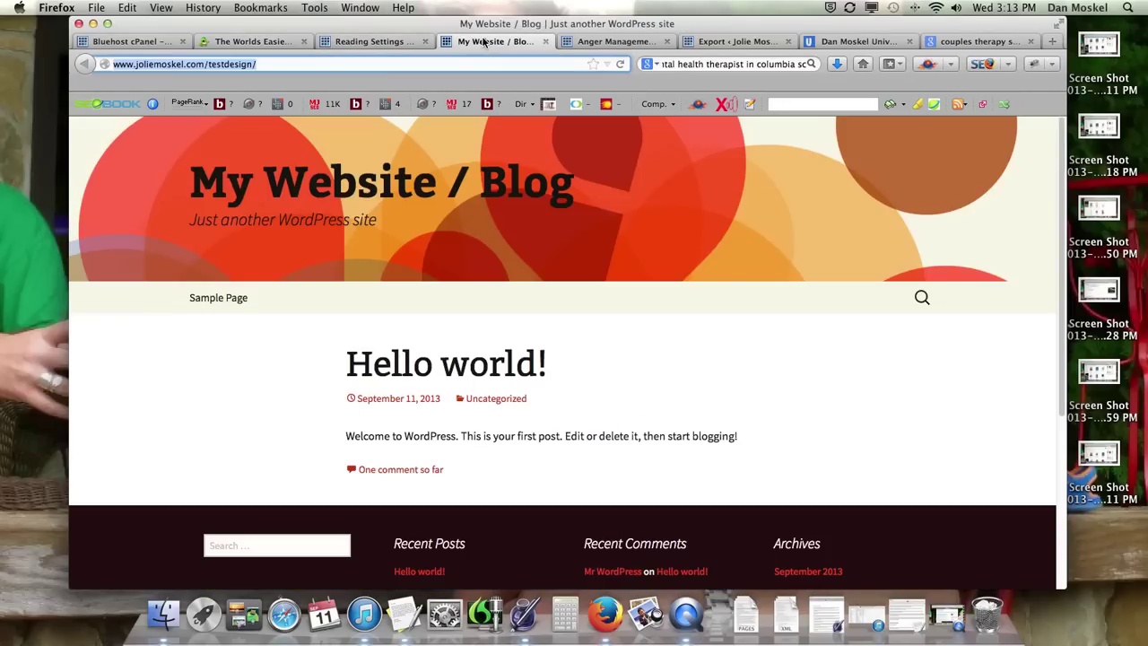
Close the test site's front page and Reading Settings tabs
click(544, 41)
click(391, 43)
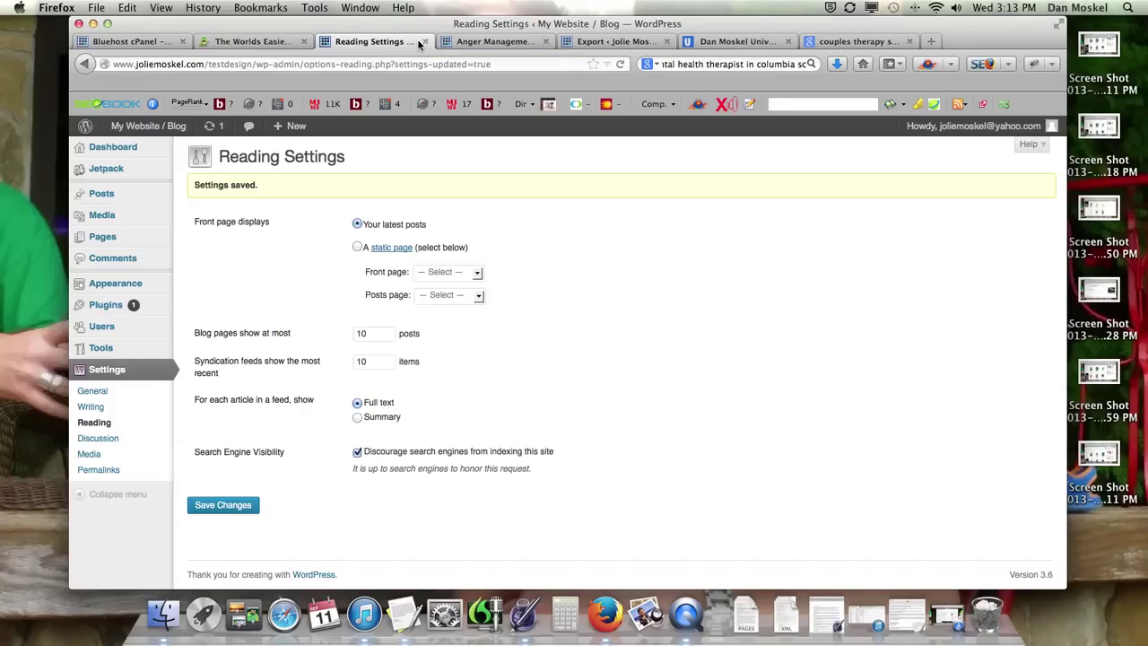
click(426, 42)
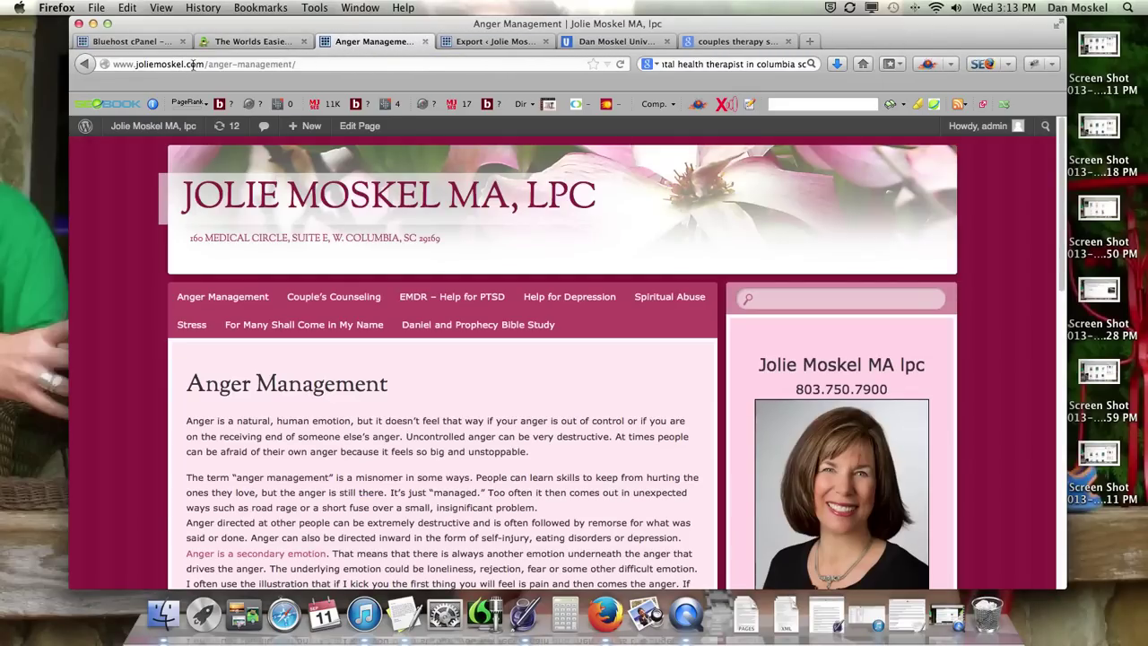
Open the new test site's URL from MOJO Marketplace in its own tab
click(261, 45)
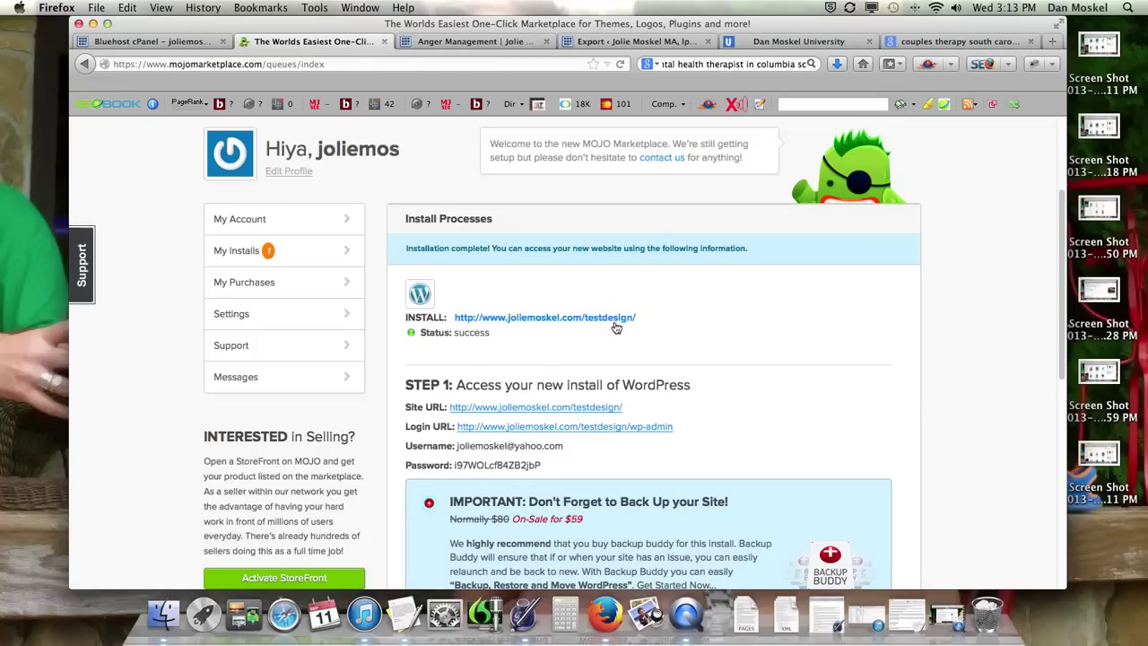
right_click(596, 409)
click(619, 418)
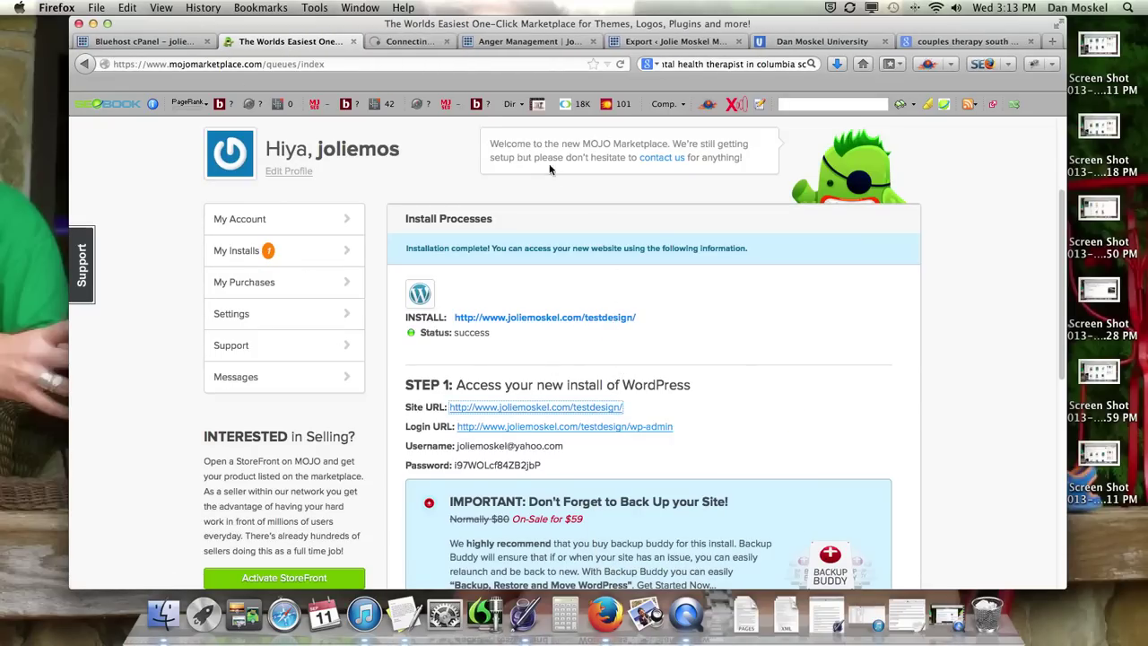
click(429, 45)
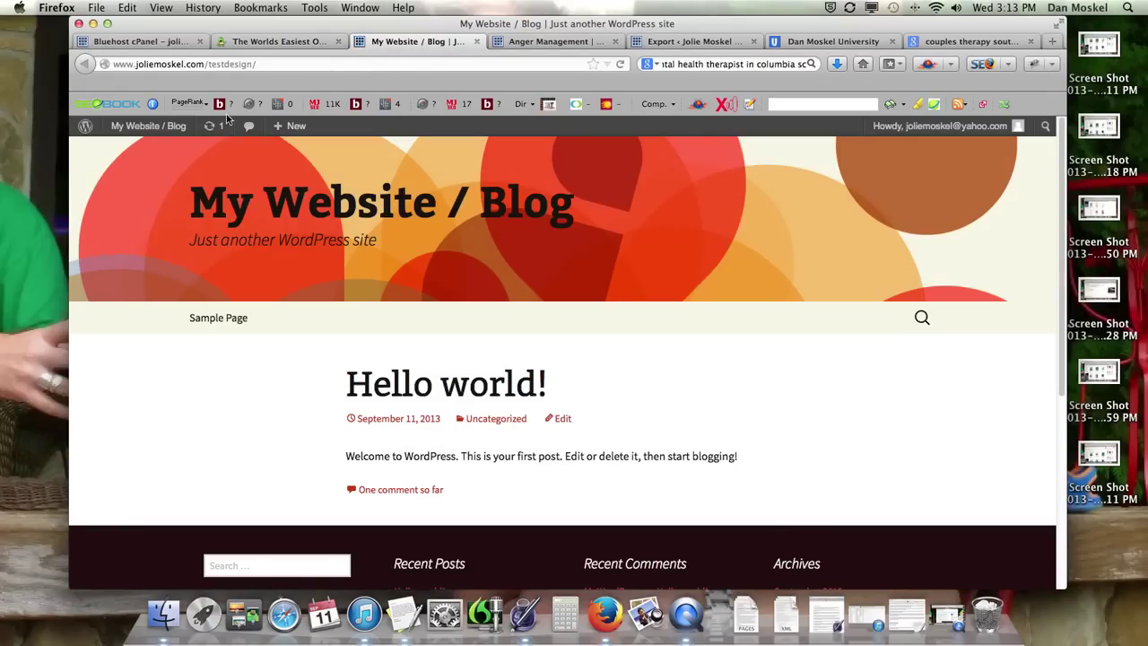
Go to the test site's admin Dashboard and open Visit Site in a new tab
mouse_move(143, 128)
click(137, 152)
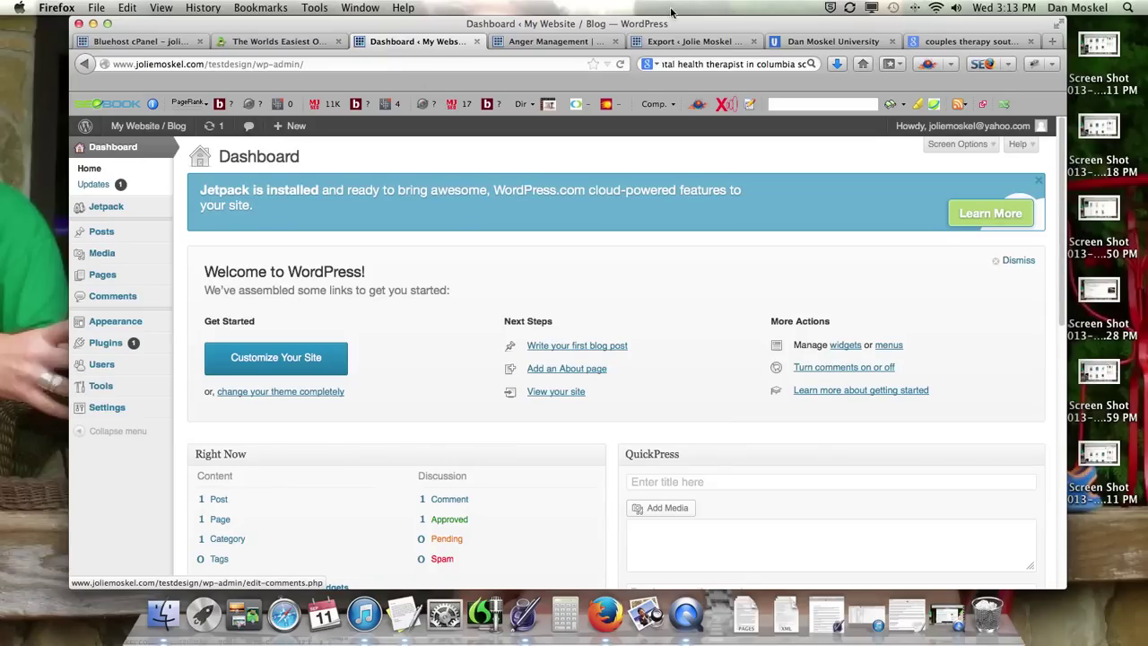
mouse_move(135, 127)
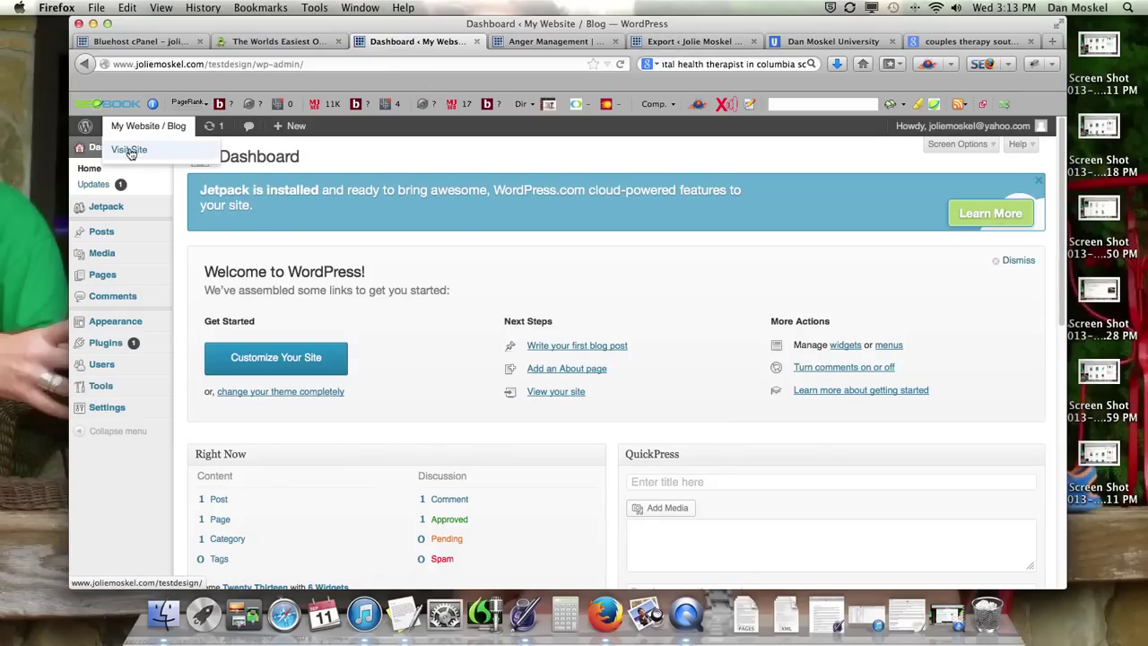
right_click(130, 152)
click(192, 160)
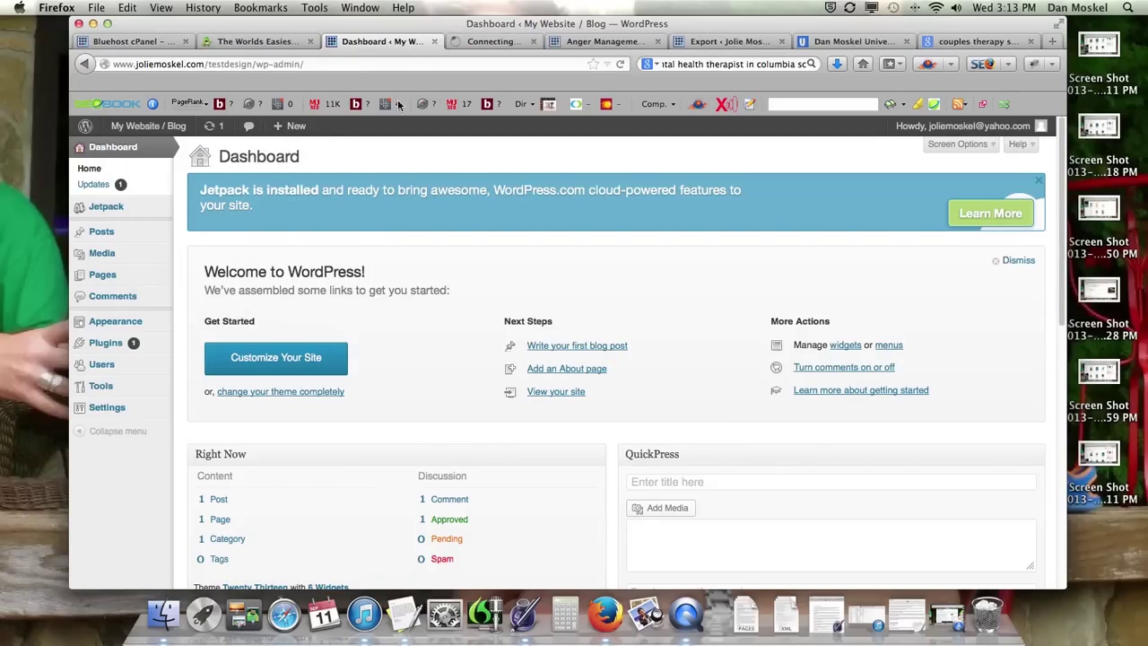
click(497, 44)
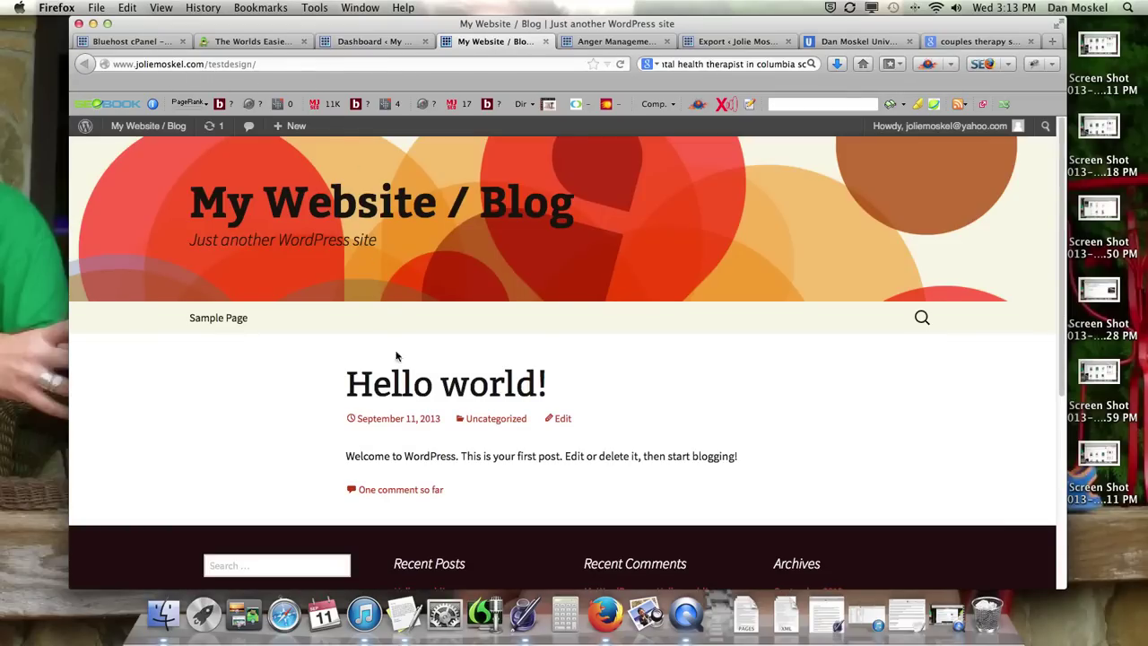
Load the live site's home page, then return to the test site's front page
click(617, 42)
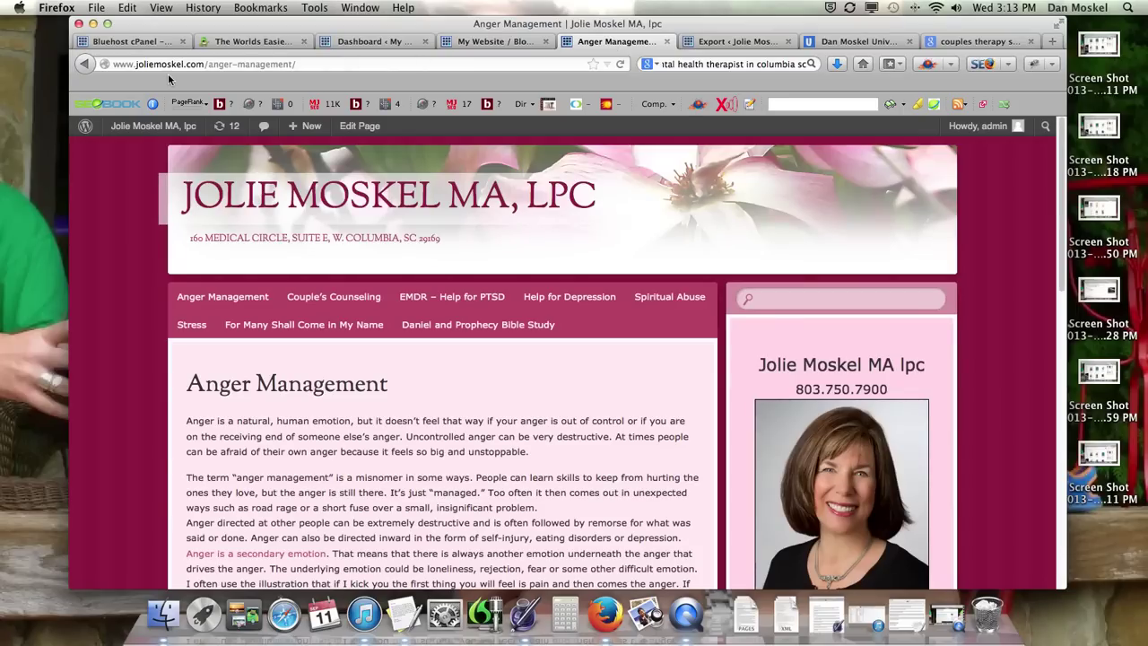
click(177, 208)
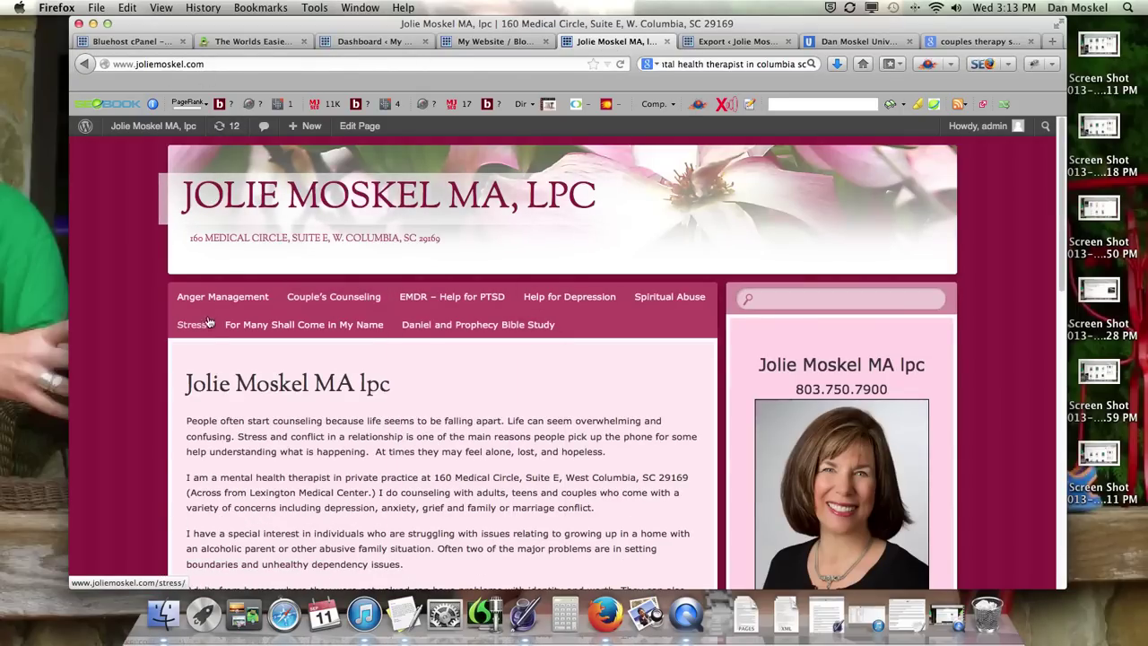
click(492, 49)
Switch to the test site's dashboard and go to Tools > Import
click(391, 43)
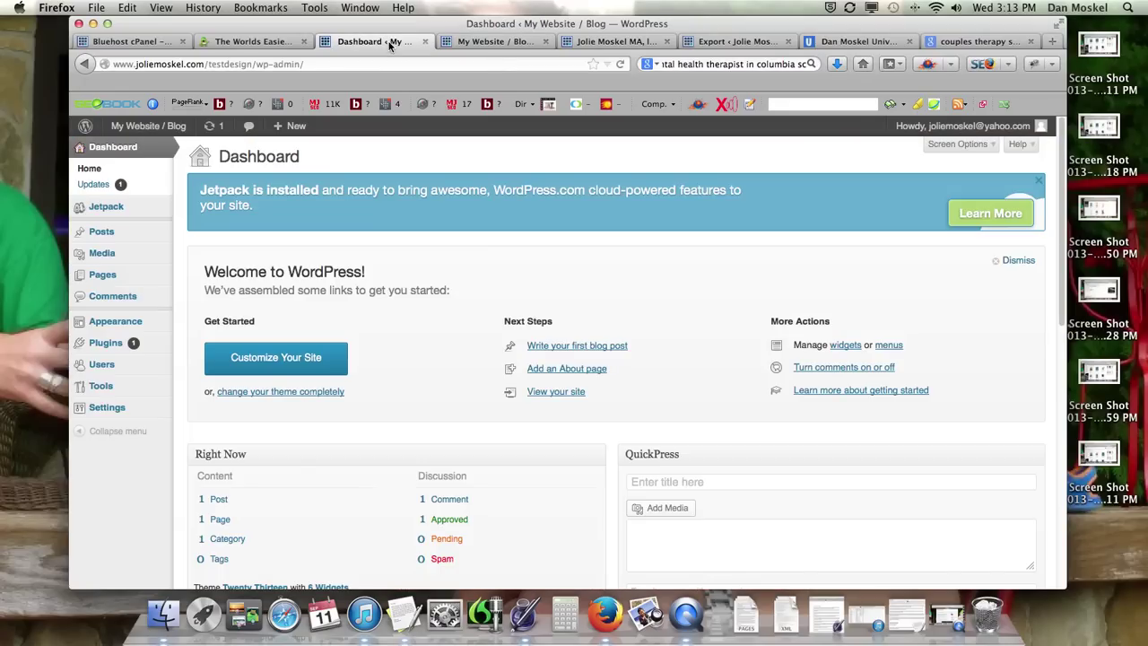
mouse_move(108, 387)
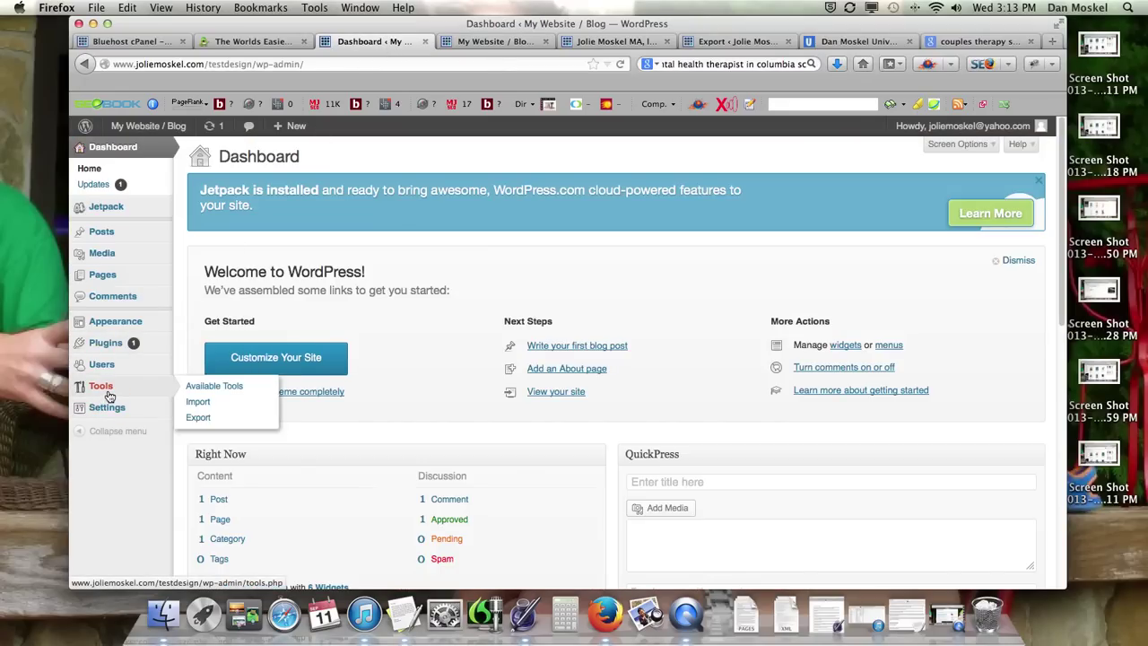
click(203, 404)
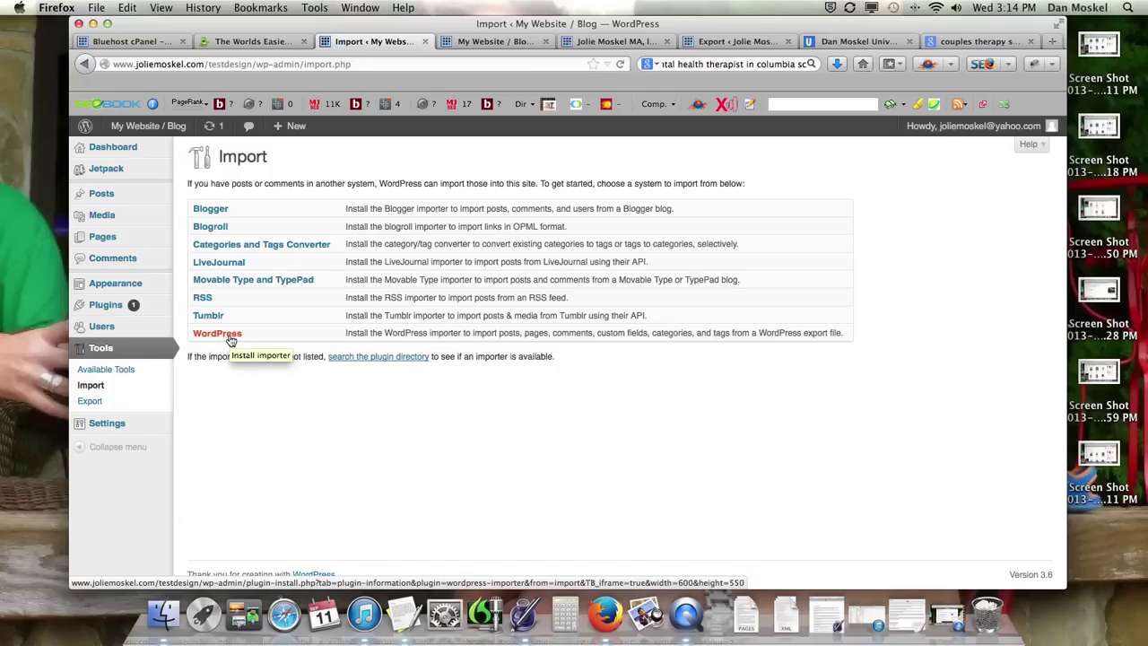
Install the WordPress Importer 0.6.1 plugin, then activate it and run the importer
click(217, 333)
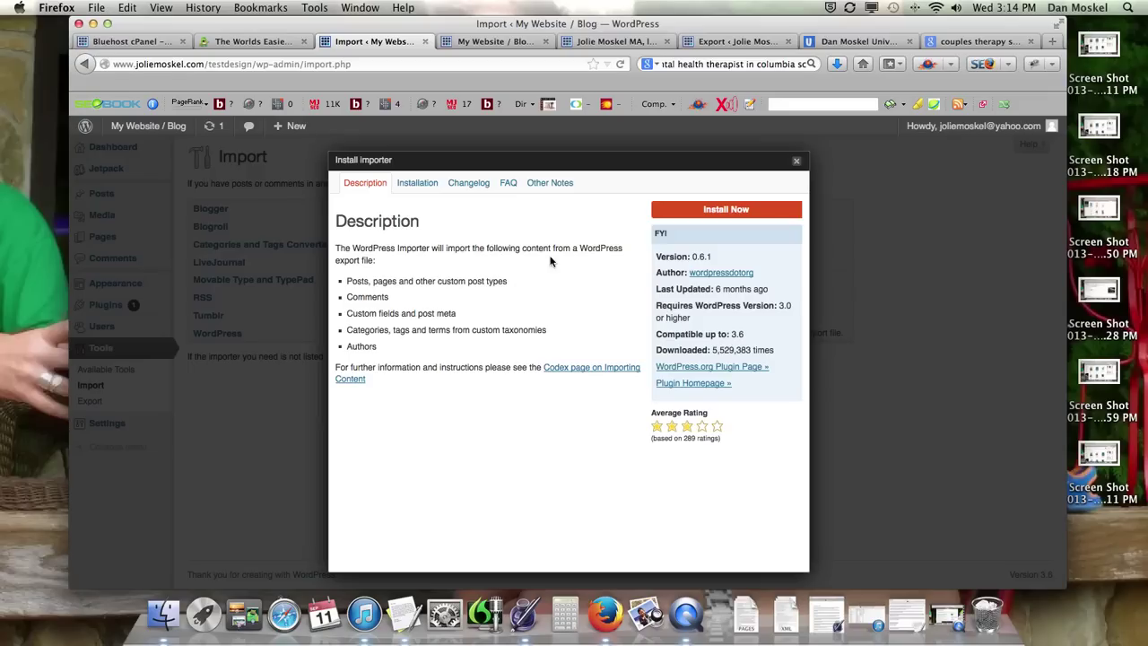
click(705, 211)
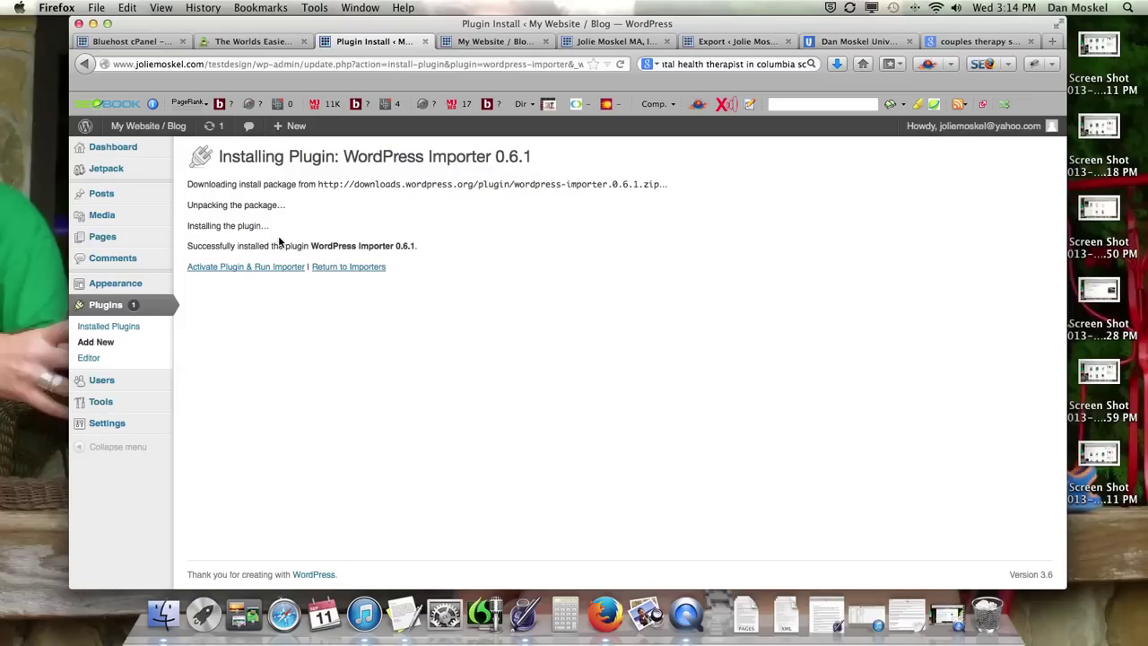
click(268, 273)
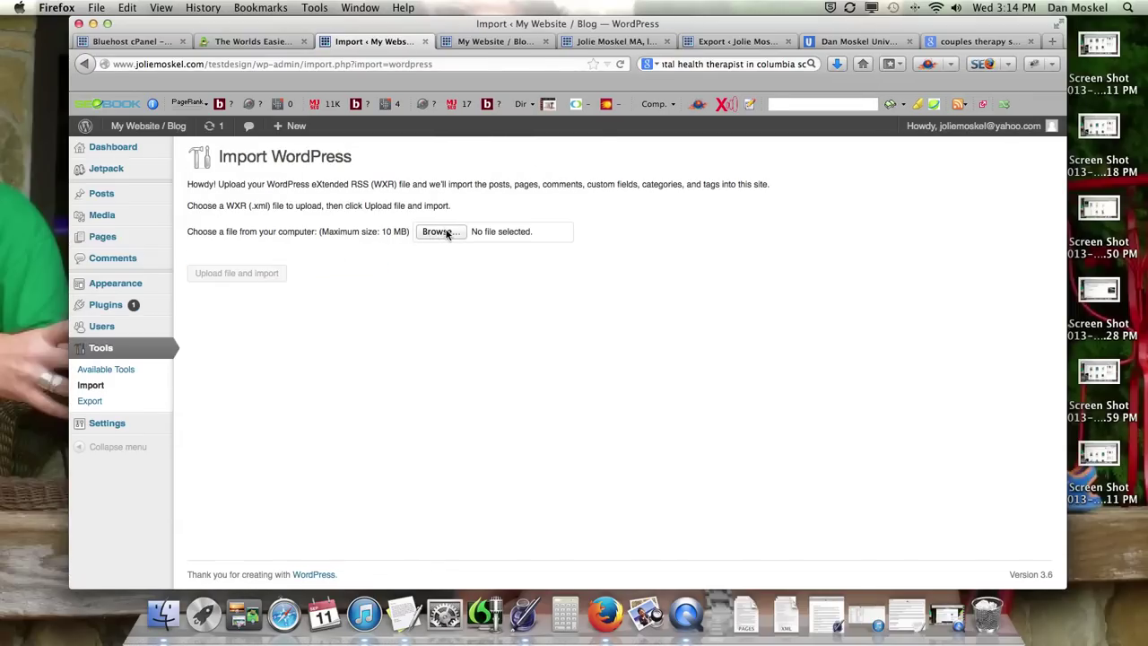
Search the computer for 'joliemoskel' and pick joliemoskelmalpc.wordpress.2013-09-11.xml as the WXR file
click(439, 231)
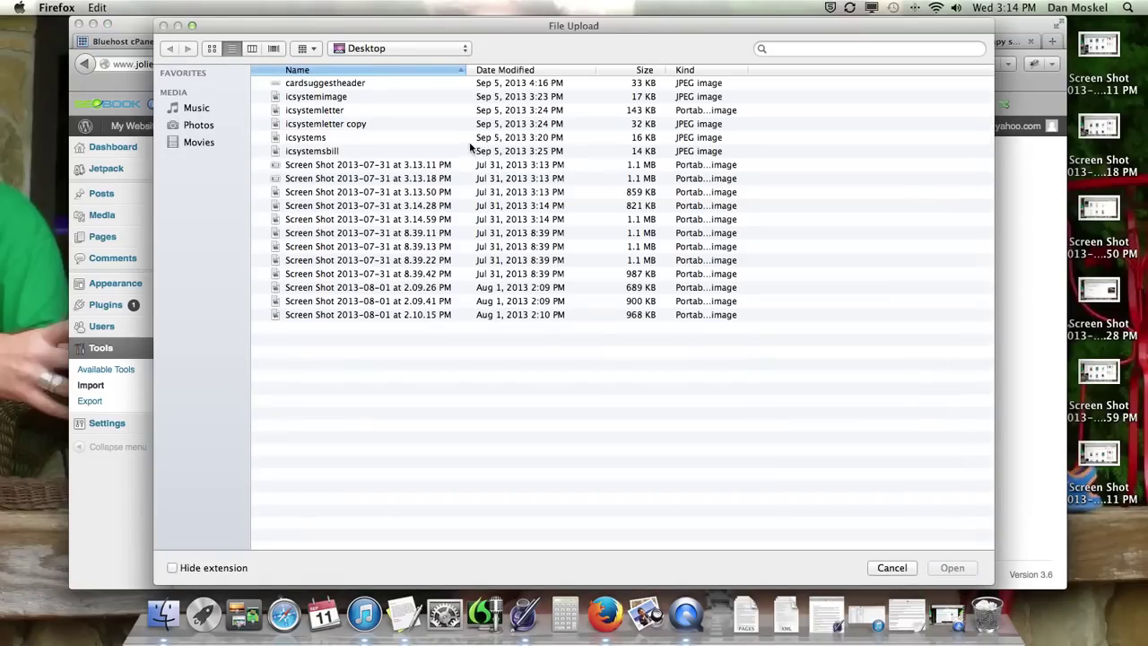
click(813, 47)
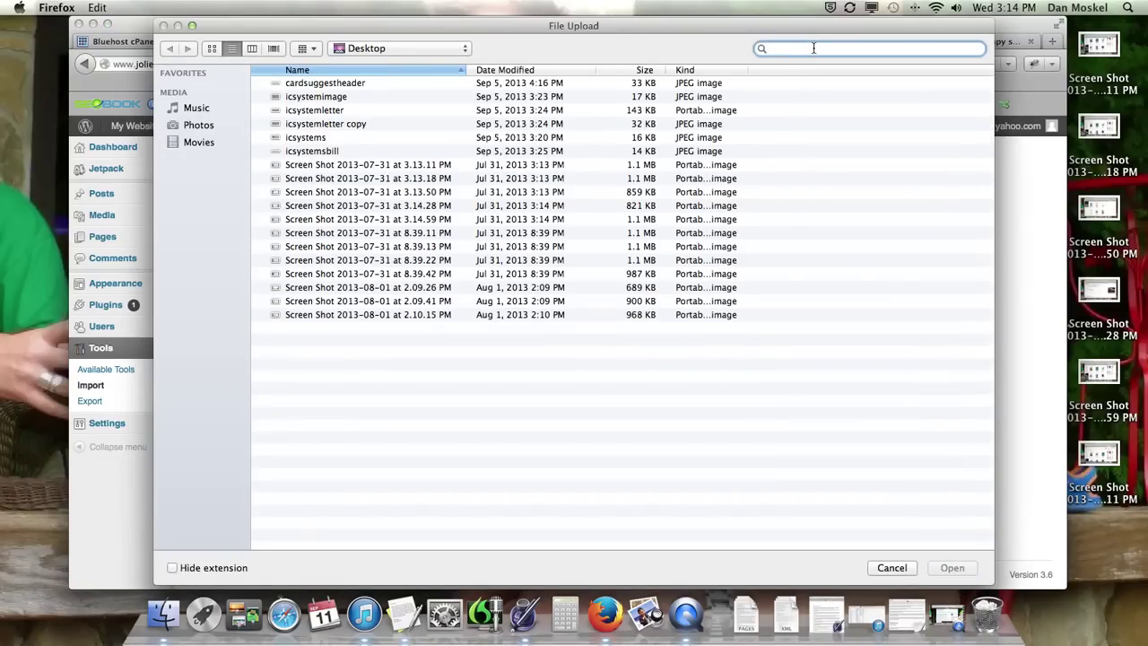
text(jolie)
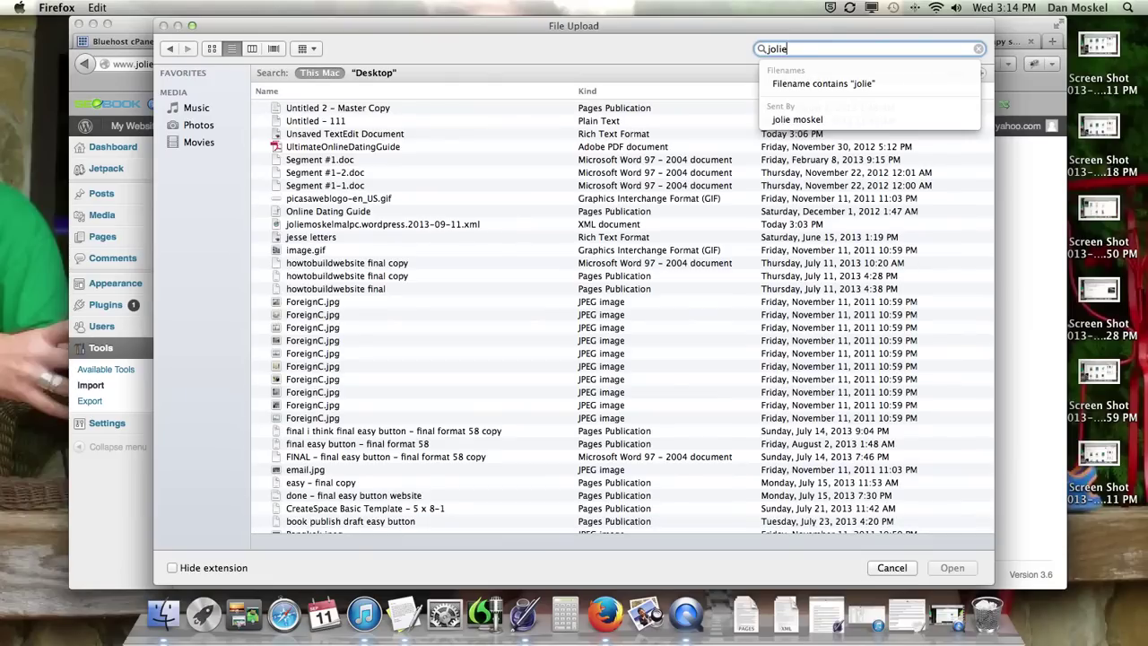
text(moskel)
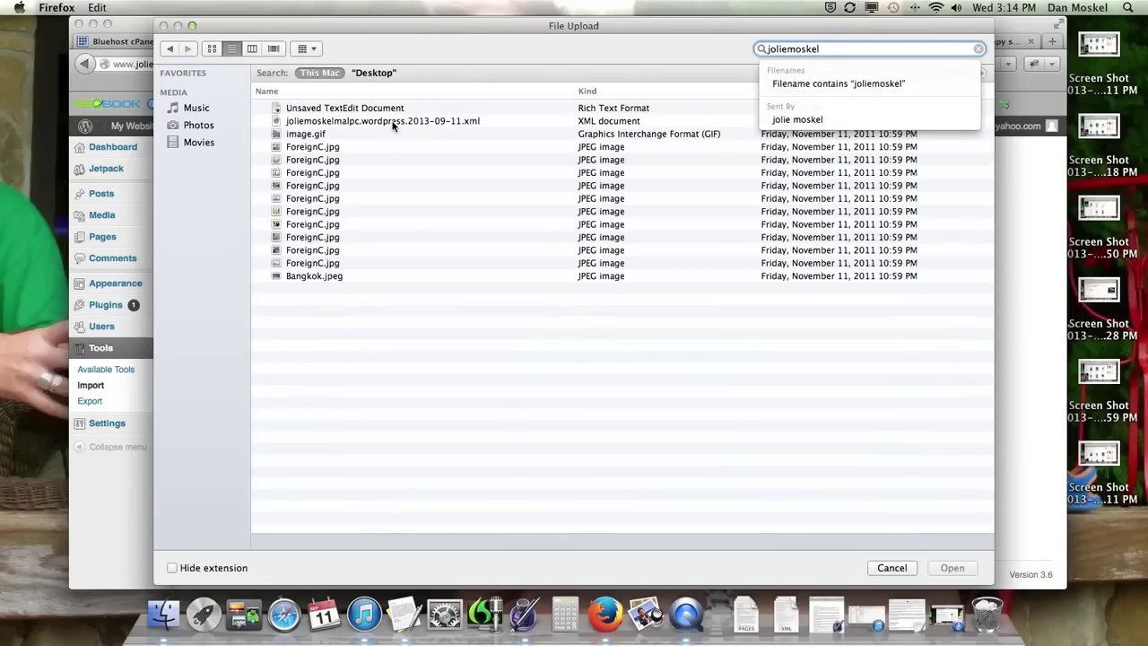
click(392, 121)
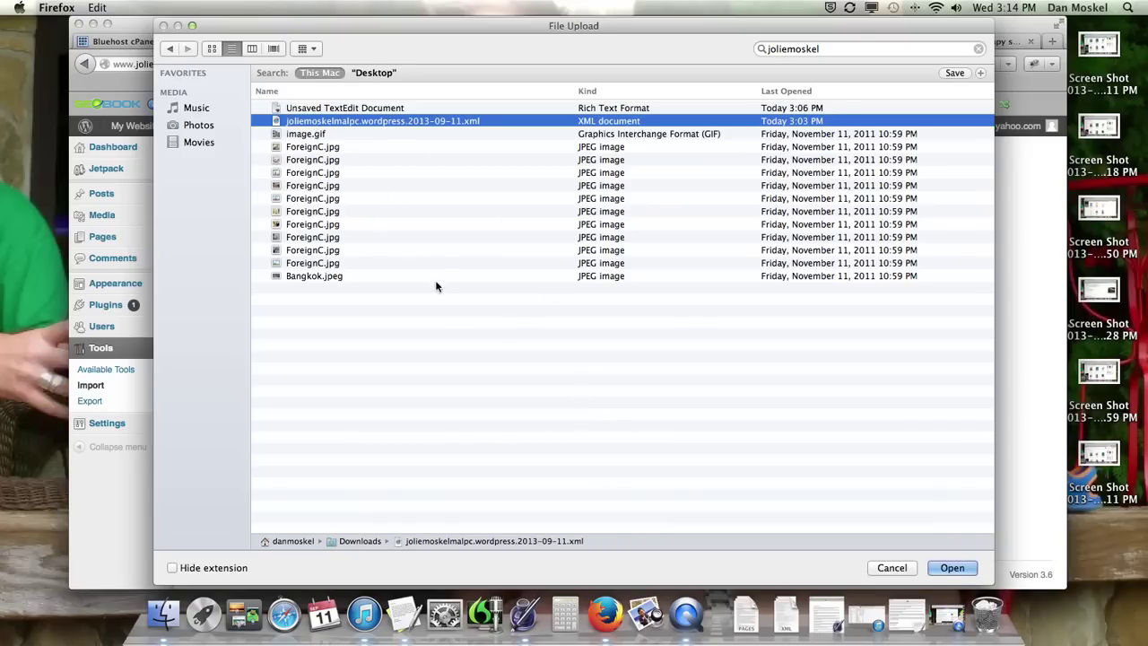
click(952, 568)
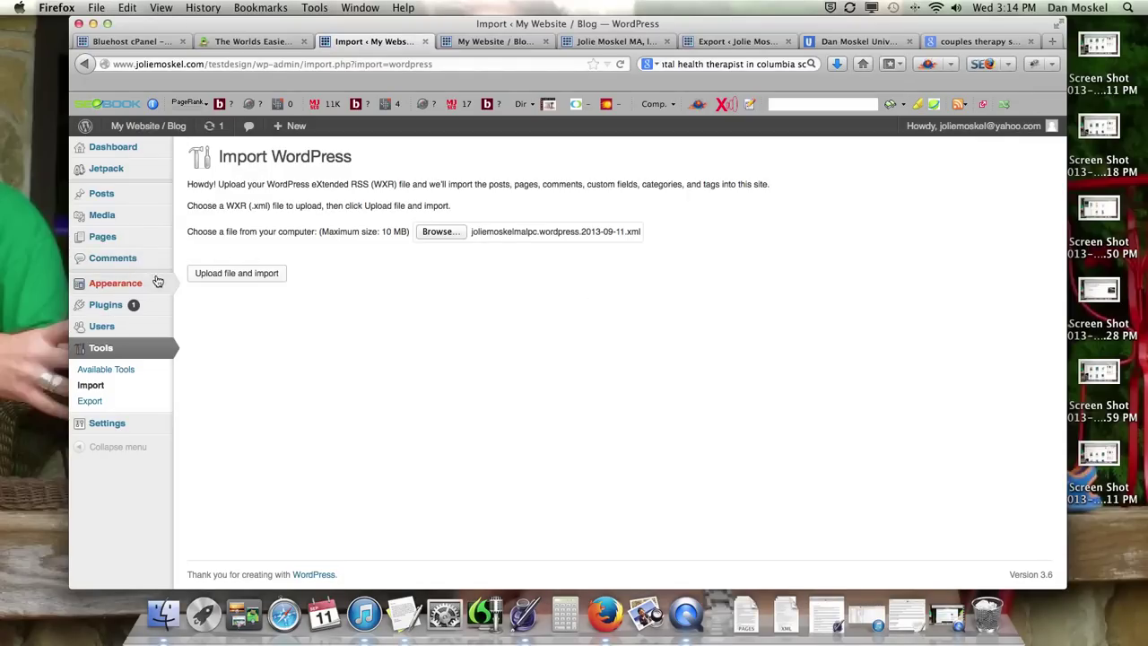
Upload the XML file to reach Assign Authors, then view the live site's home page
click(250, 279)
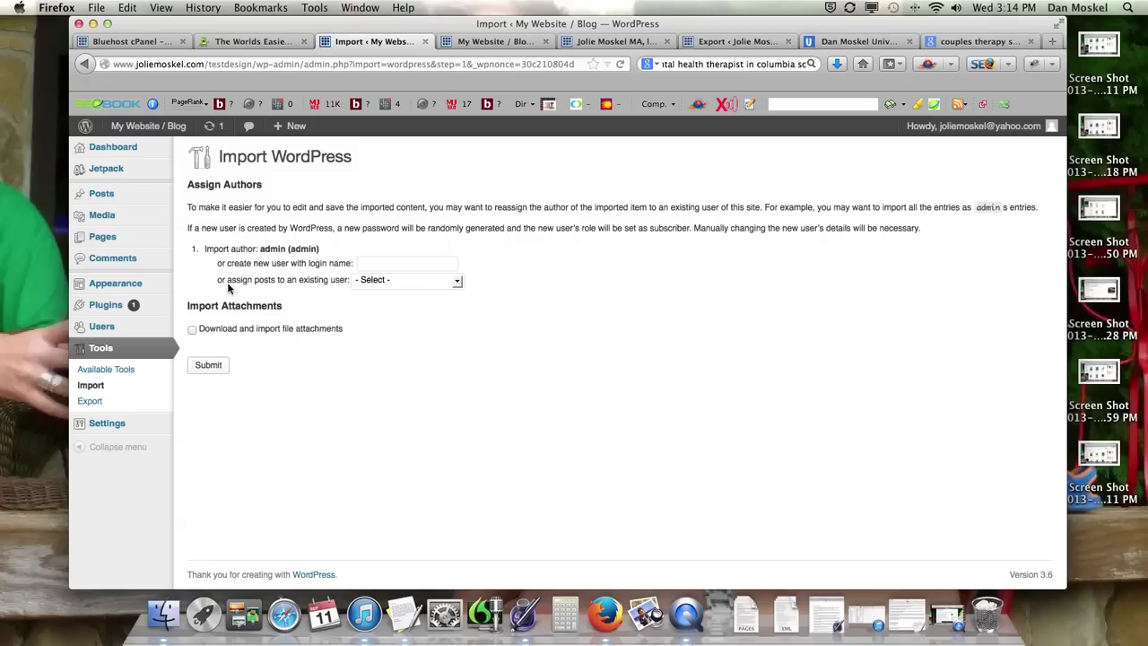
click(609, 42)
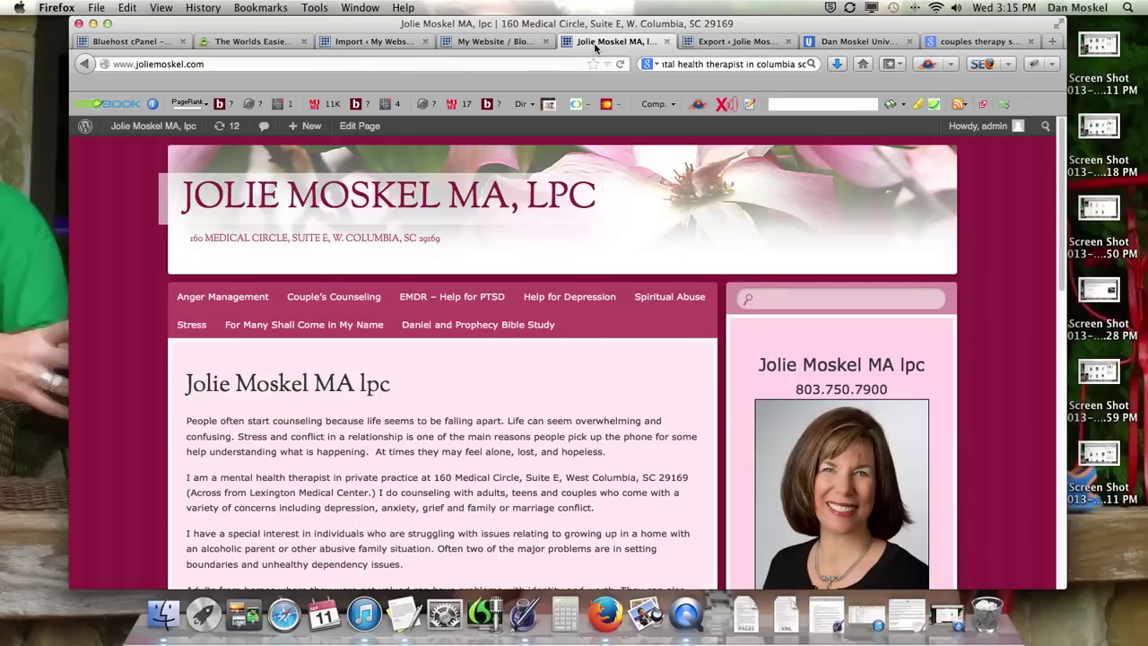
Look through the open tabs, then load pickupdater.com in a new browser tab
click(266, 42)
click(341, 43)
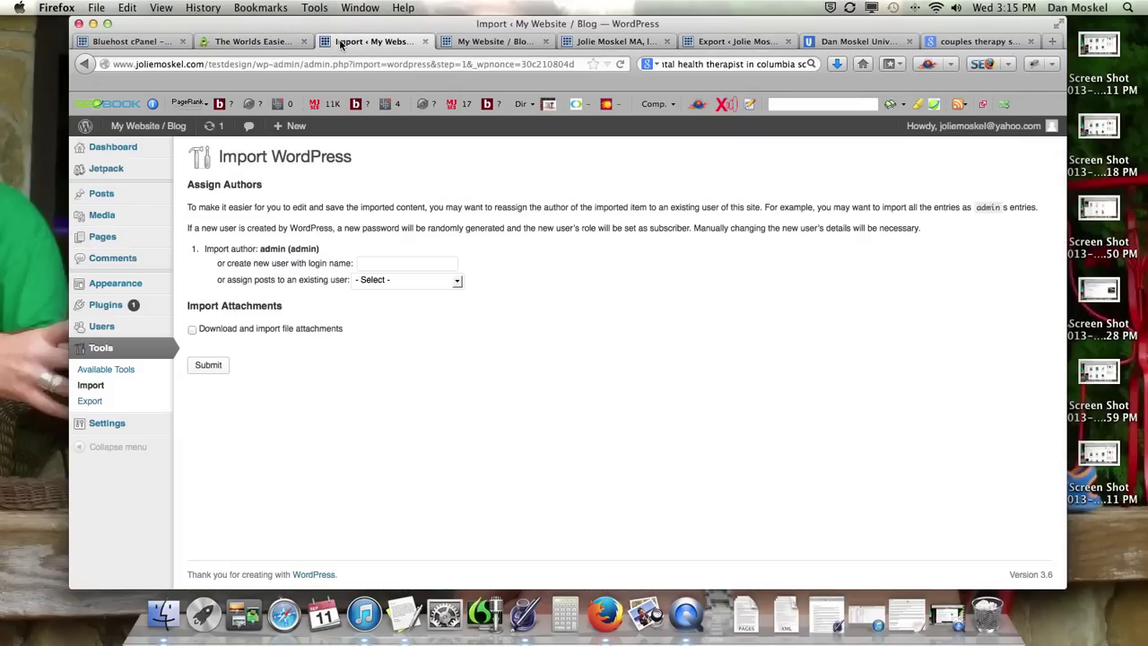
click(494, 41)
click(1052, 41)
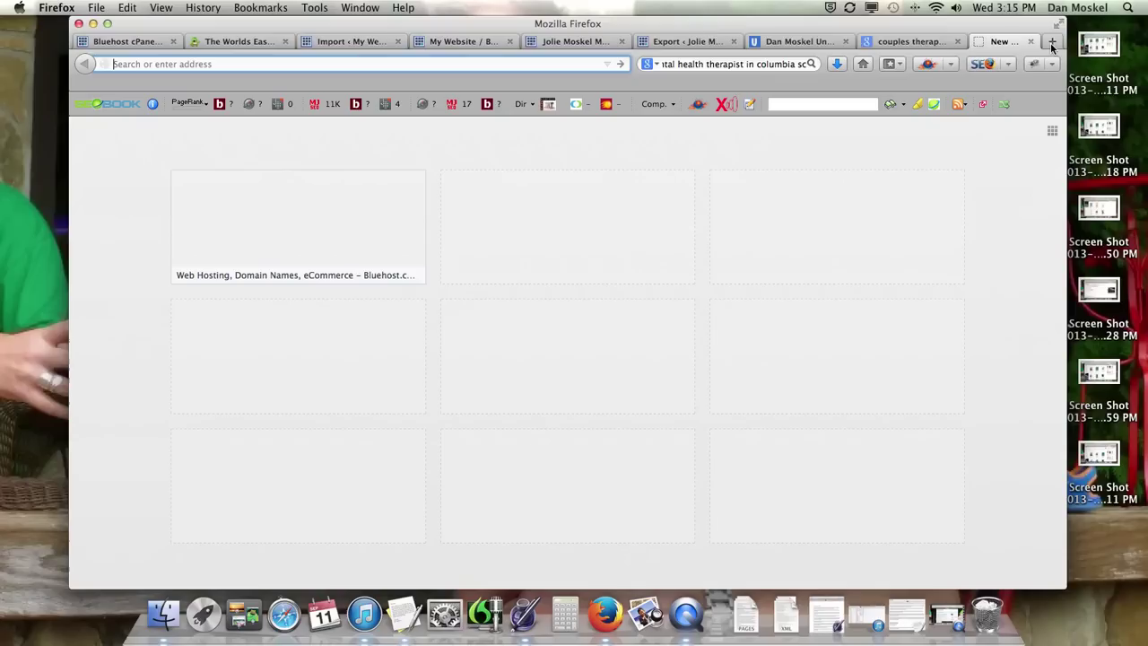
text(pickupdater.com)
key(Return)
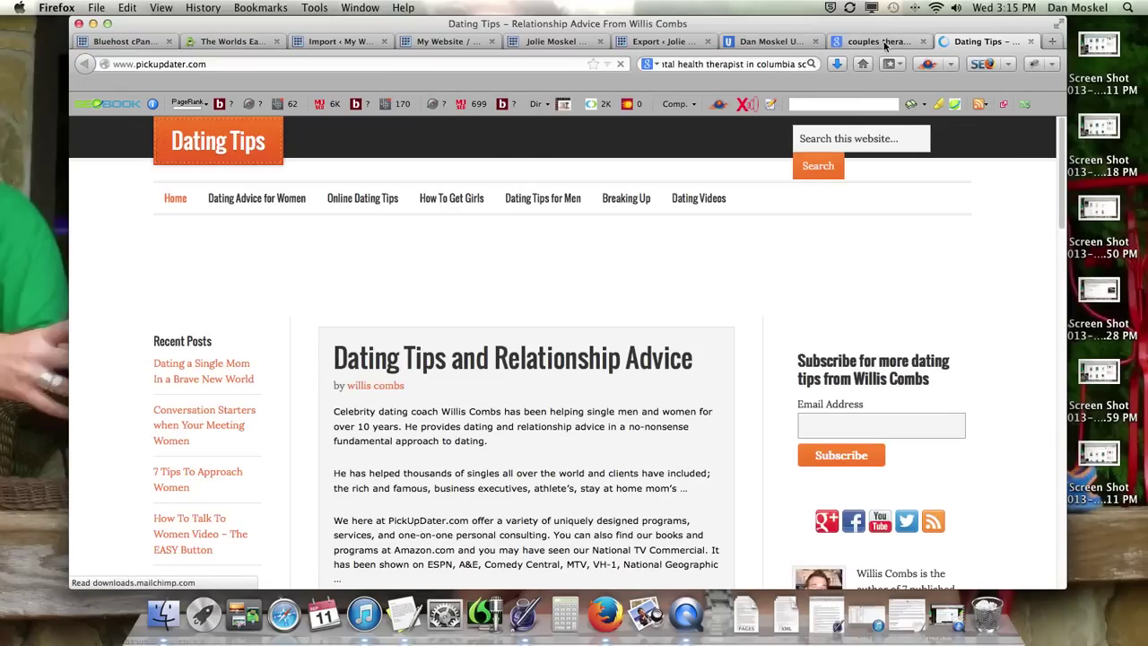
Select the author link text, then show existing users on the Assign Authors step
drag(410, 388, 346, 387)
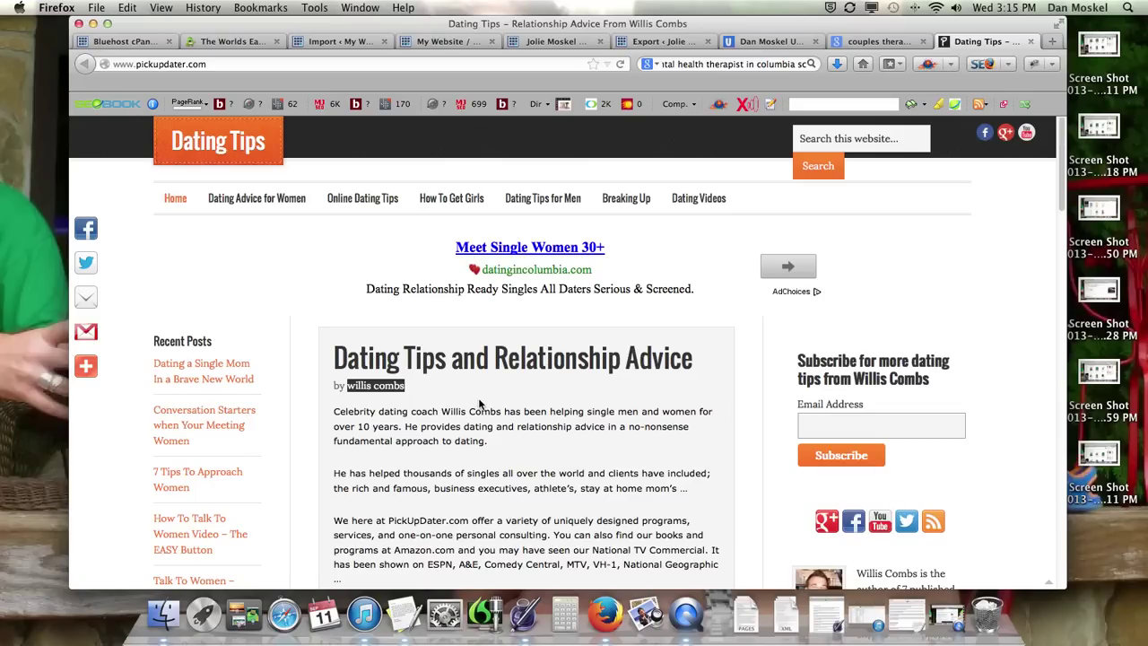
click(346, 42)
click(457, 281)
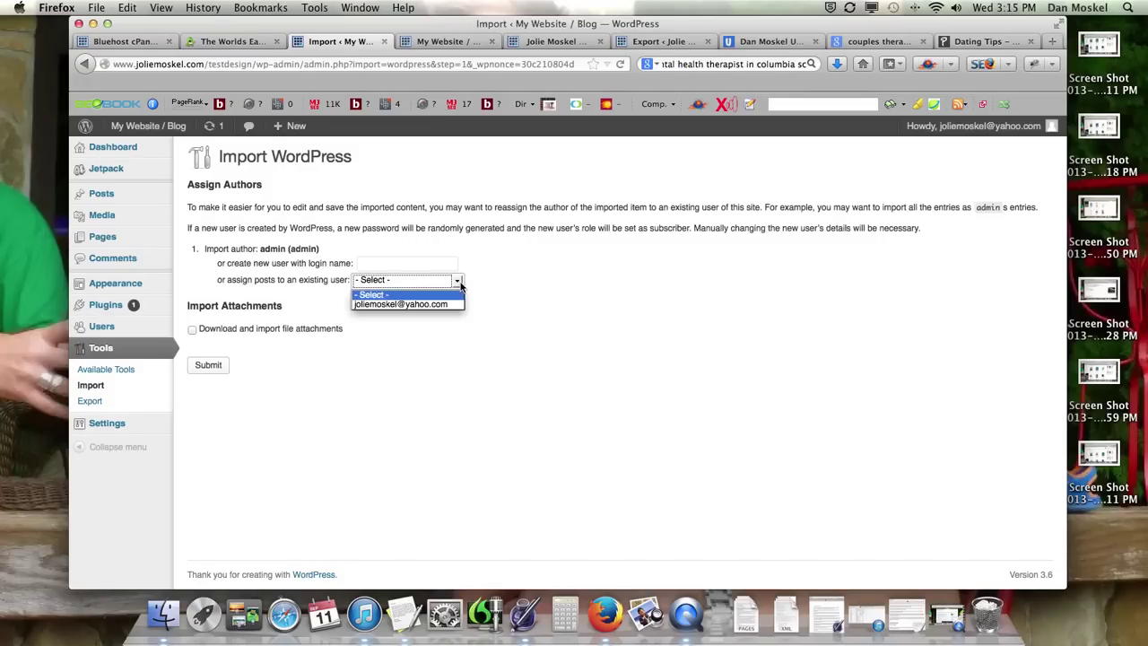
Map the imported admin's posts to the existing site user and submit the import
click(378, 303)
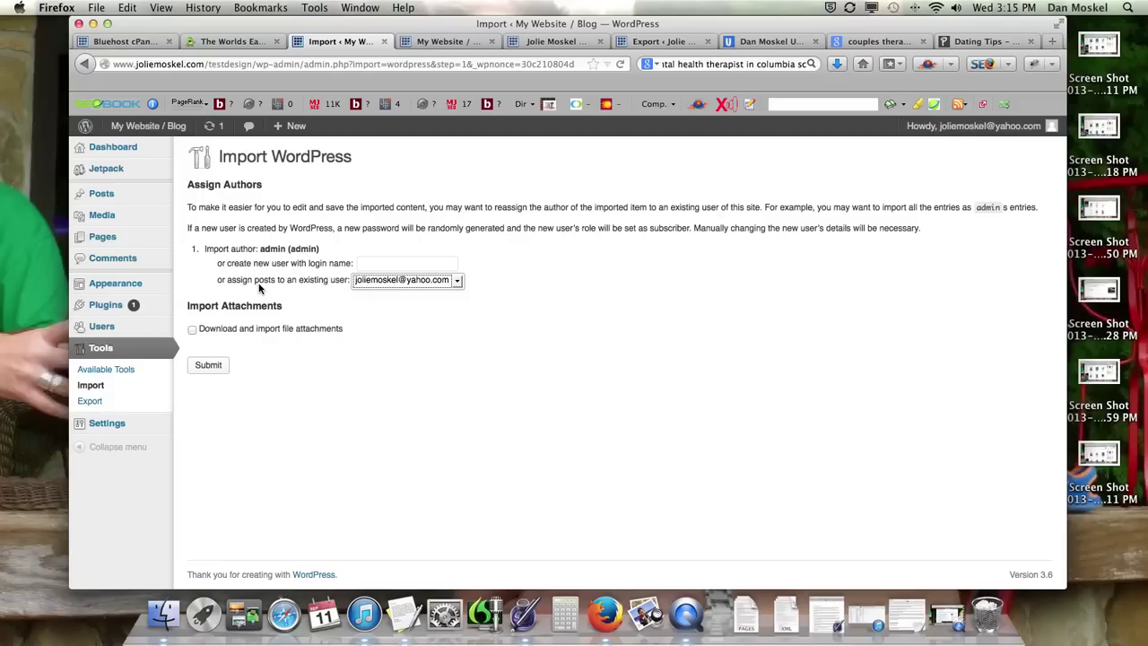
click(209, 365)
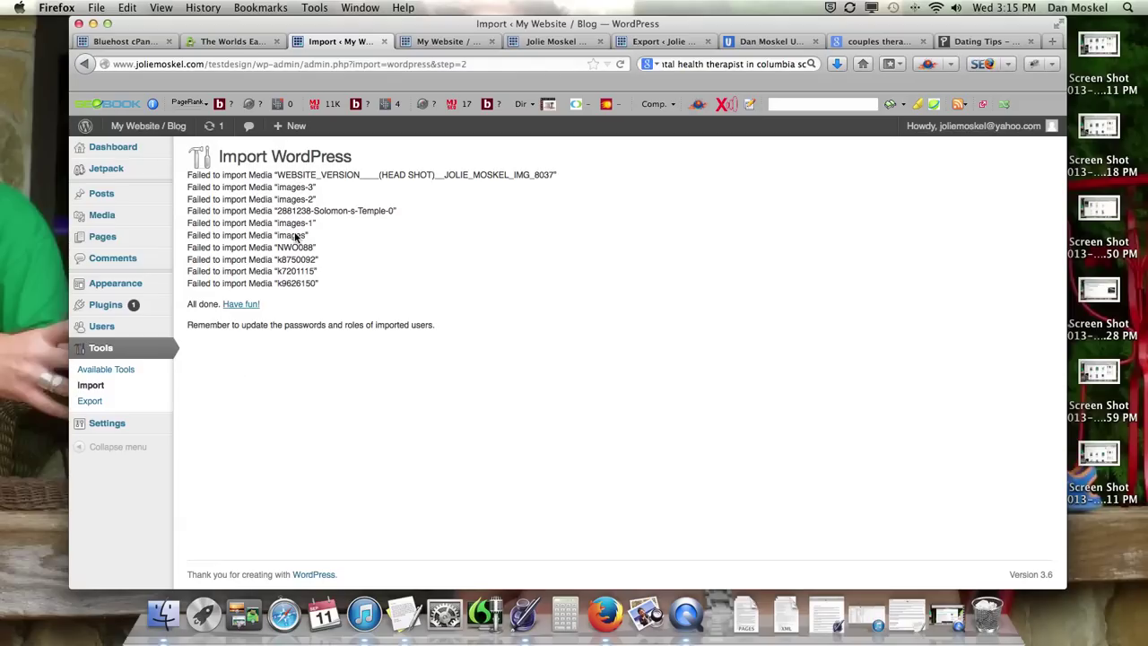
Open the test site's front page in a new tab and scroll to check the imported menu pages
mouse_move(144, 125)
right_click(132, 151)
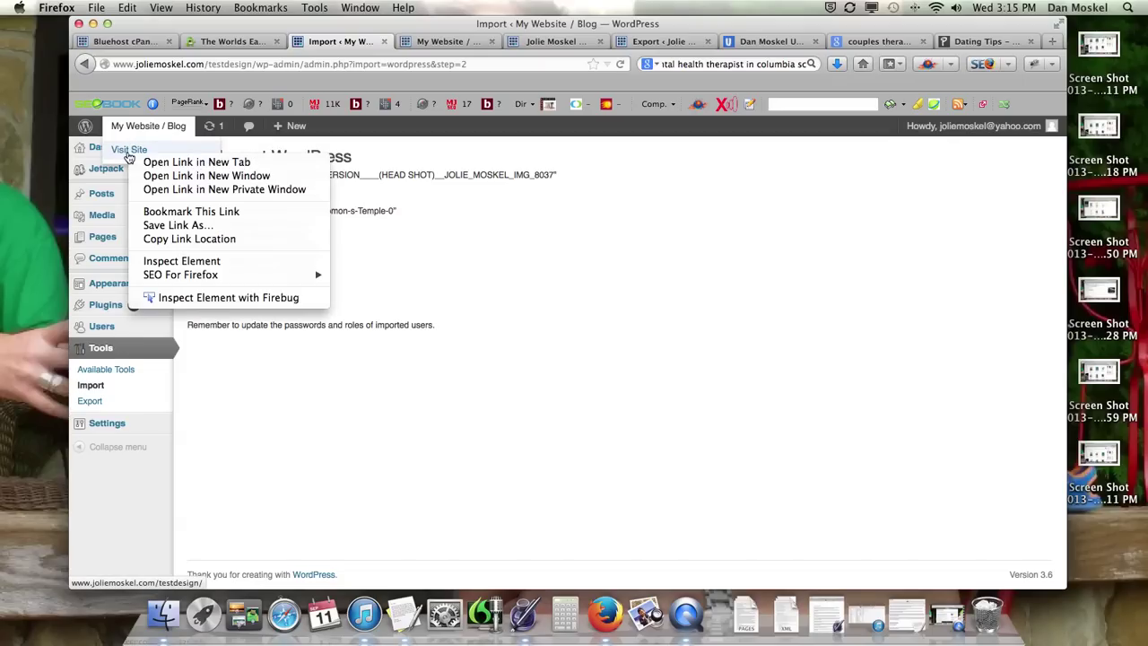
click(157, 163)
click(416, 42)
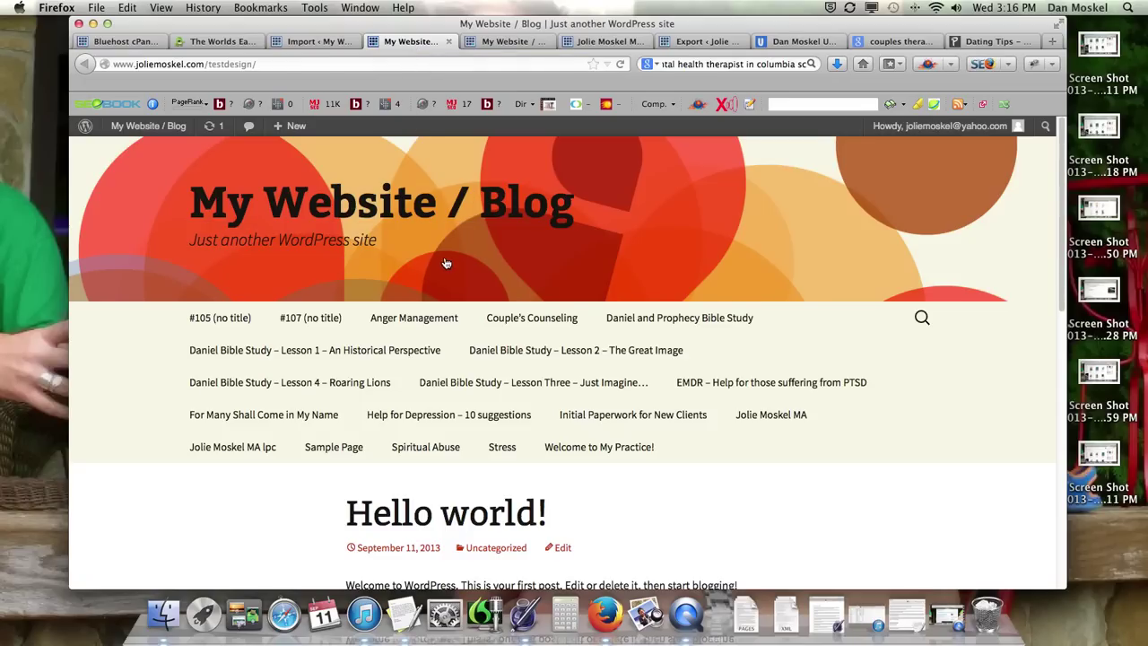
scroll(468, 261, down, 5)
scroll(468, 261, down, 6)
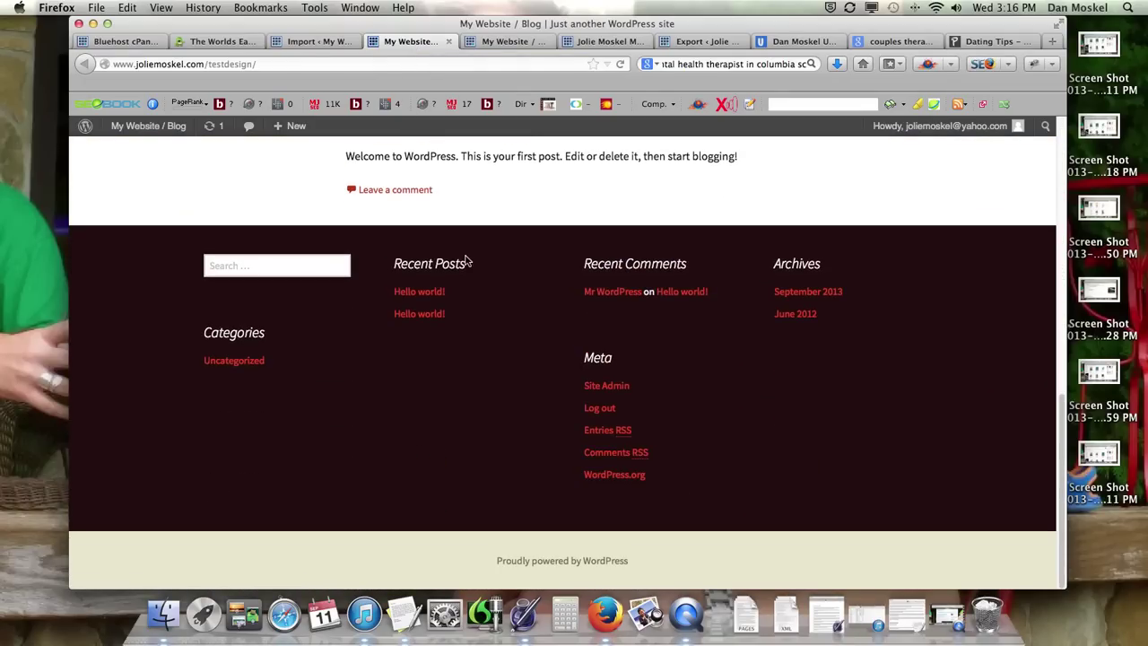
scroll(465, 259, up, 3)
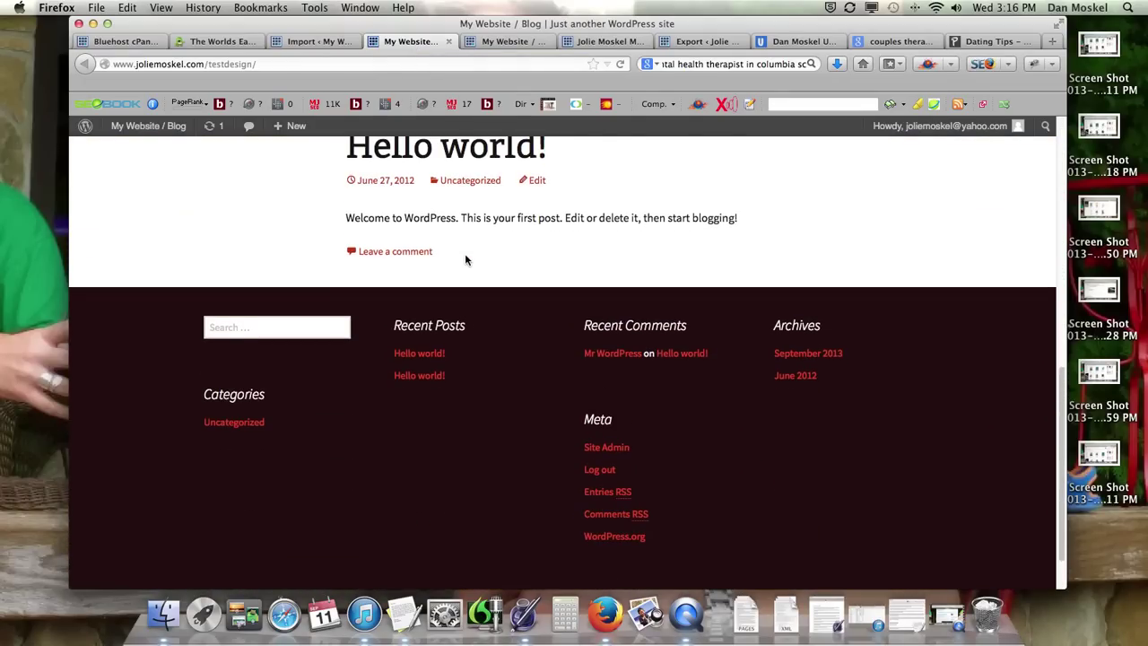
scroll(465, 259, up, 10)
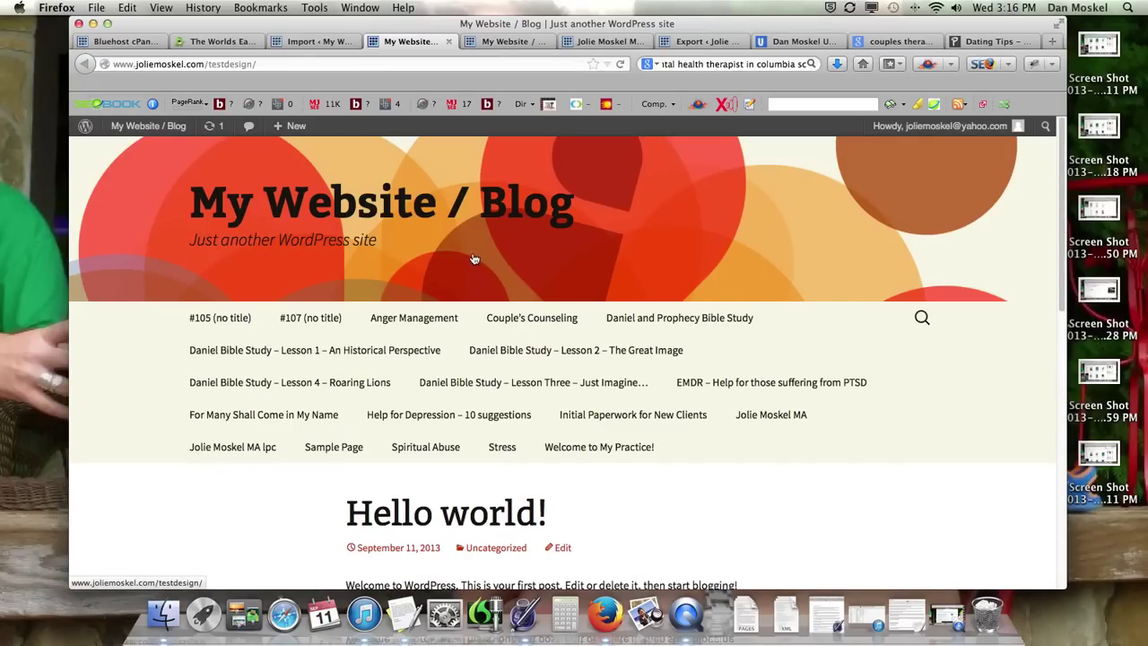
Open the test site's Appearance settings, then compare the test and live site front pages
click(311, 43)
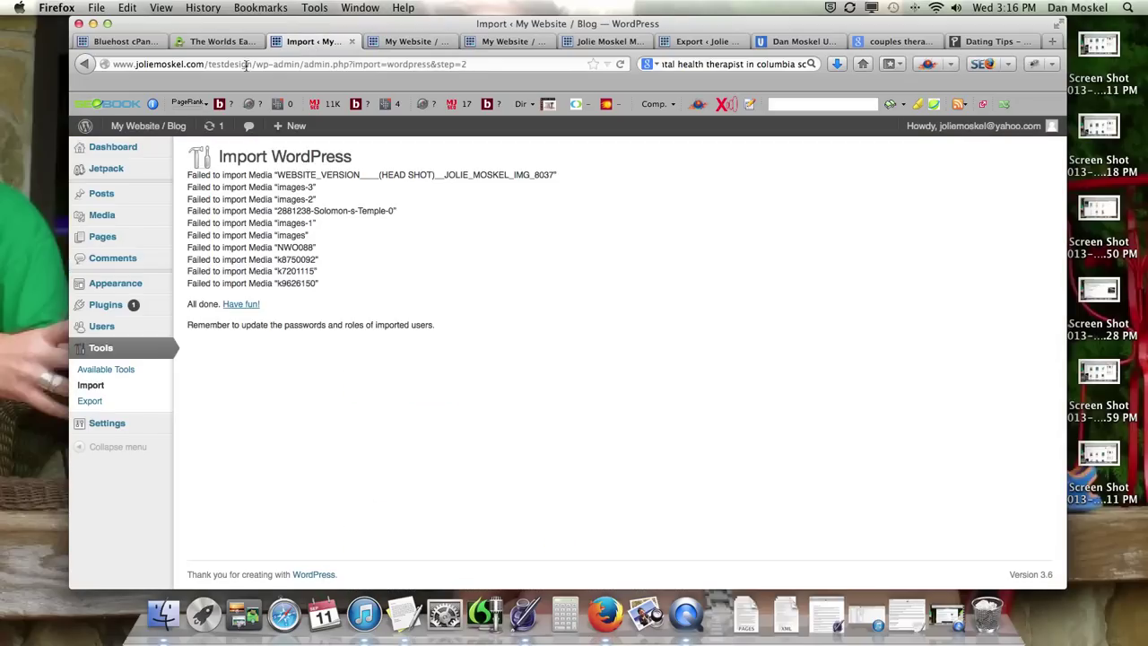
click(110, 285)
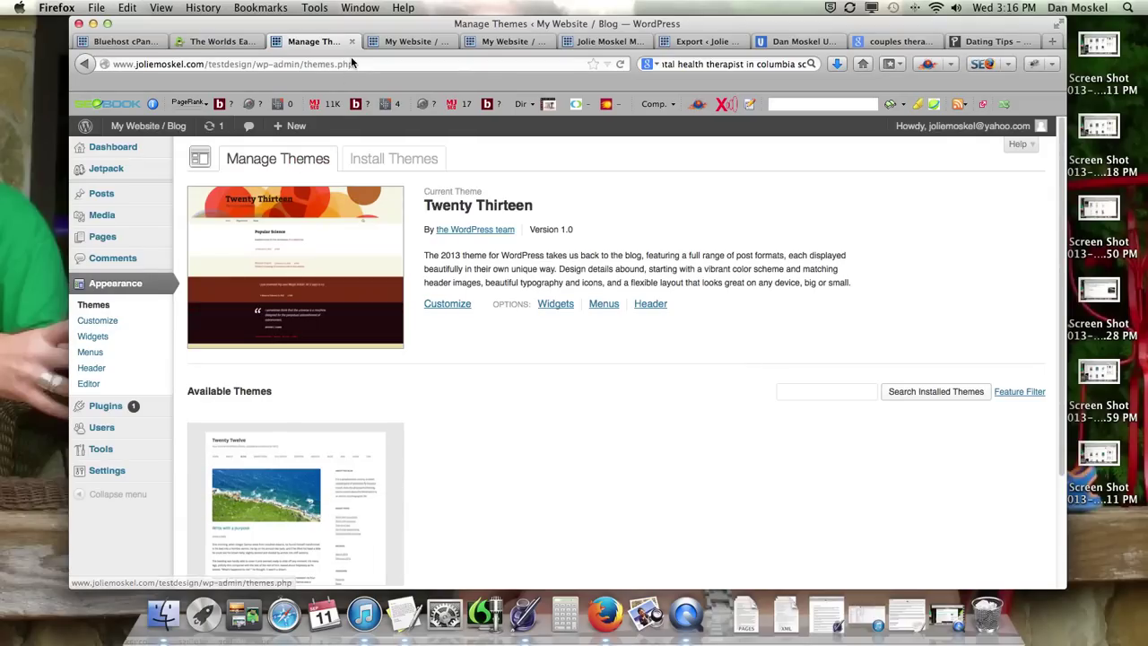
click(503, 42)
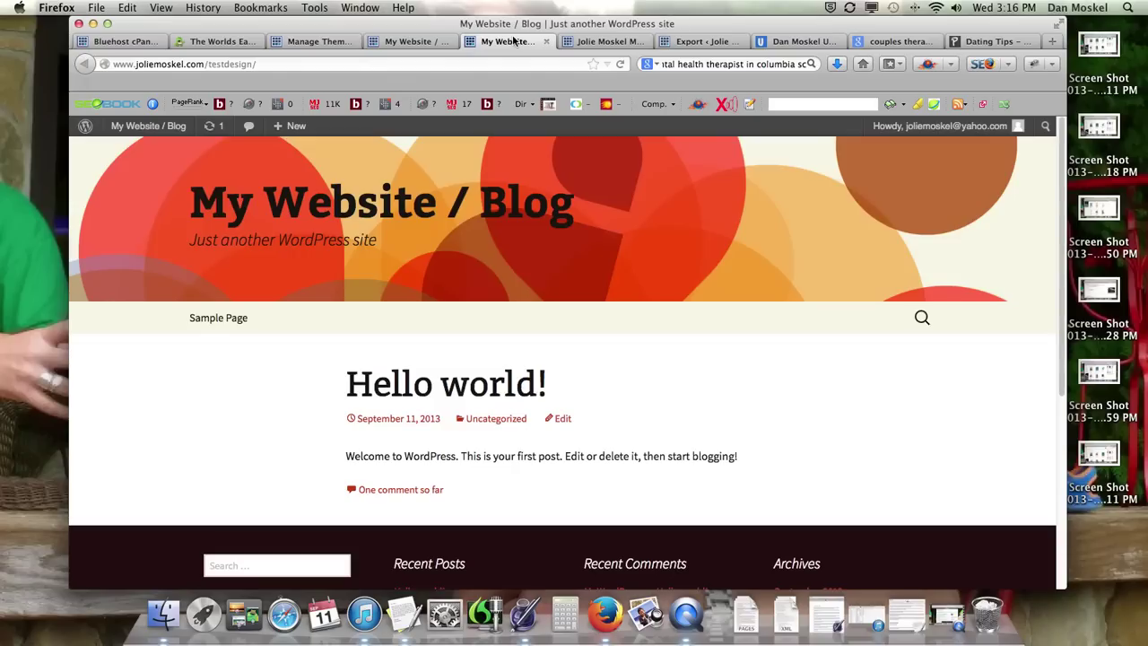
click(583, 42)
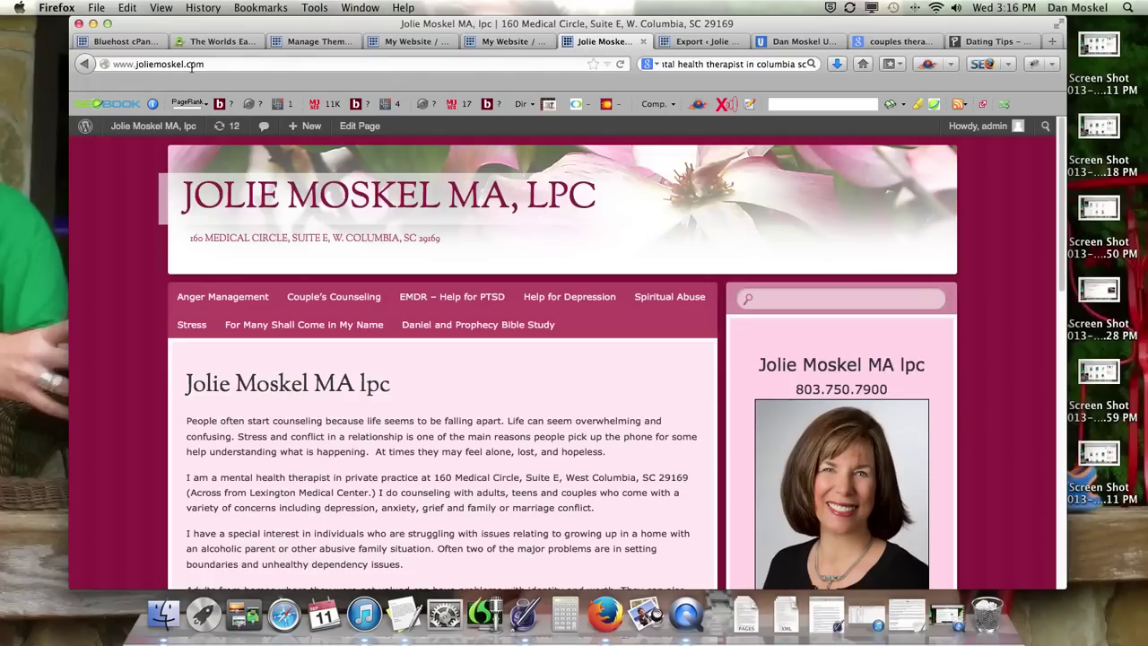
click(420, 42)
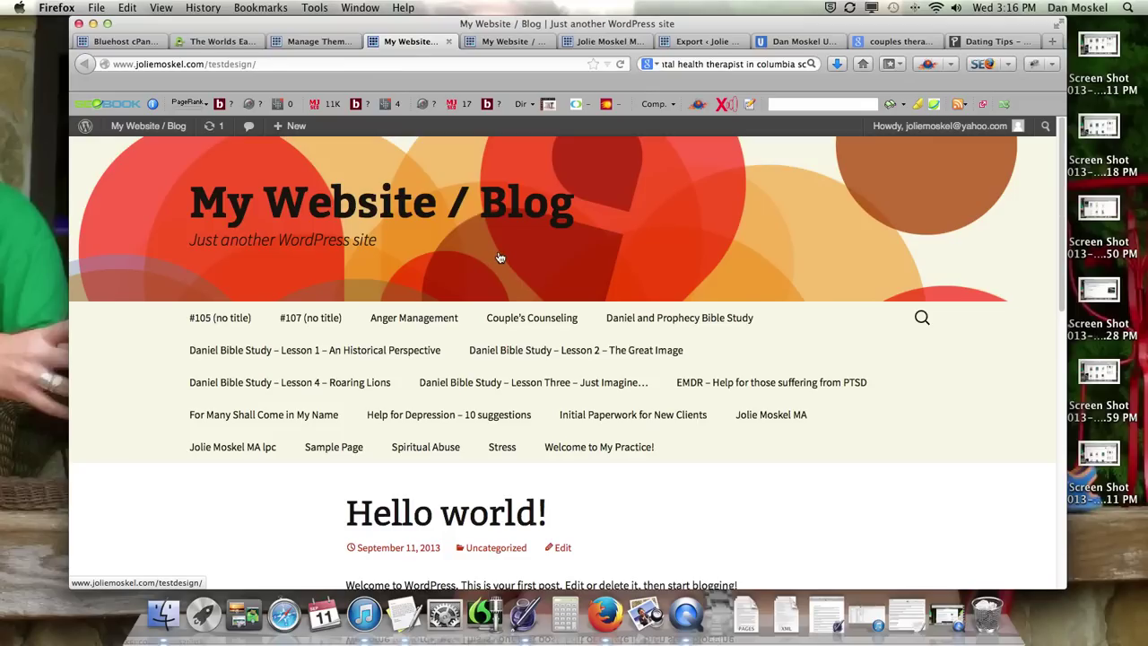
Compare the live site's Bouquet theme with the test install's Twenty Thirteen theme
click(704, 42)
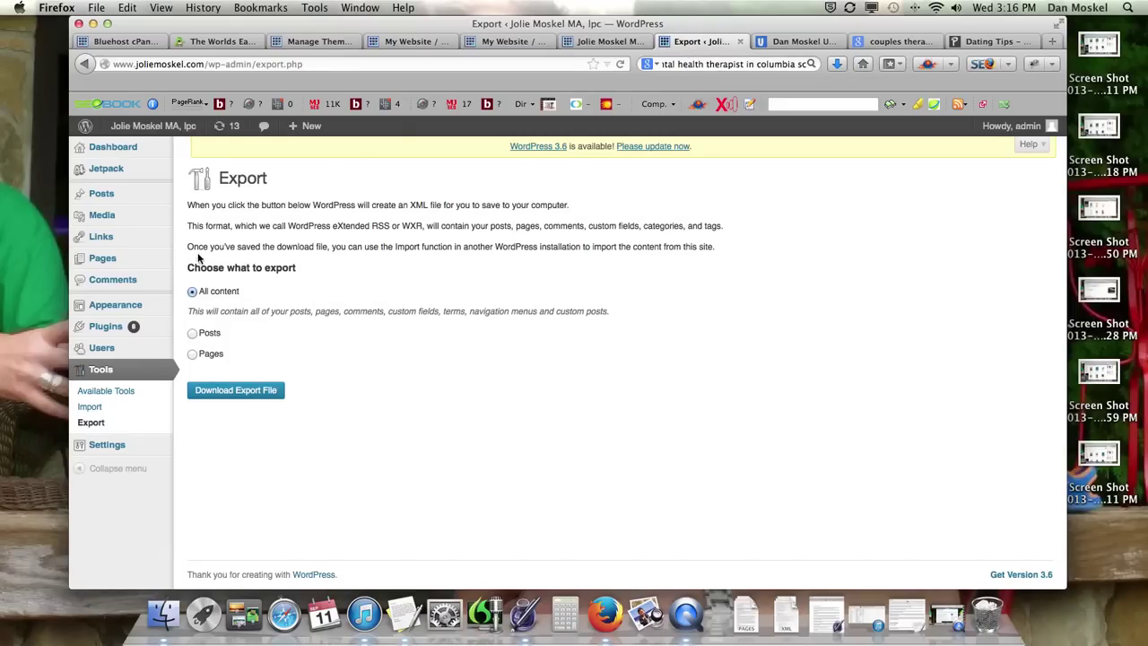
mouse_move(120, 308)
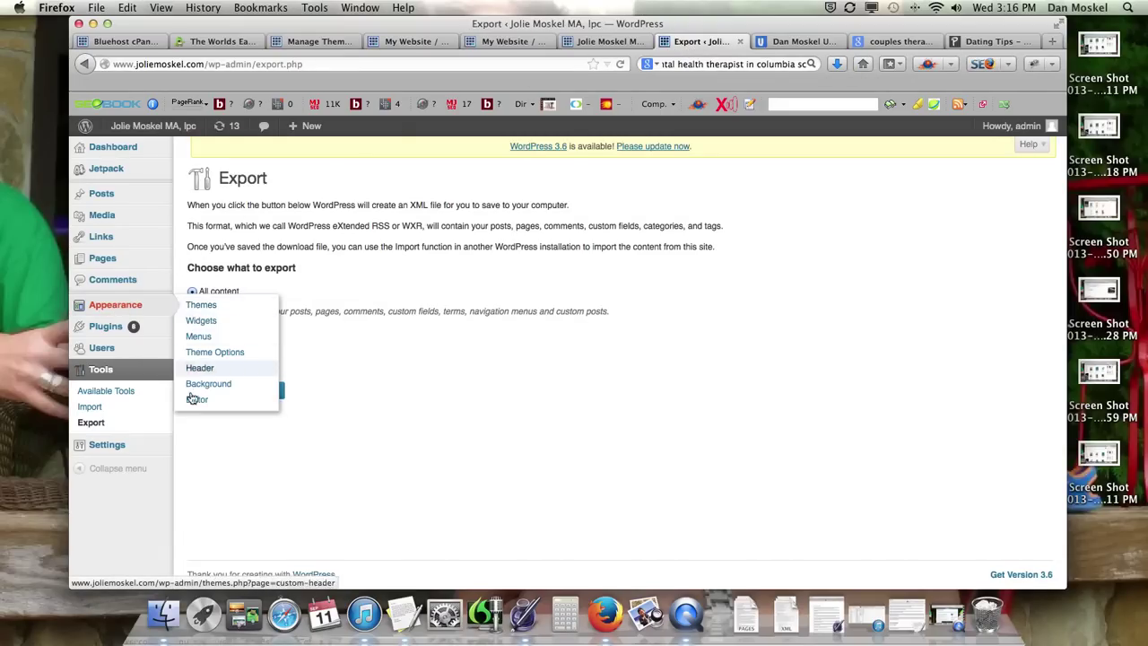
click(211, 306)
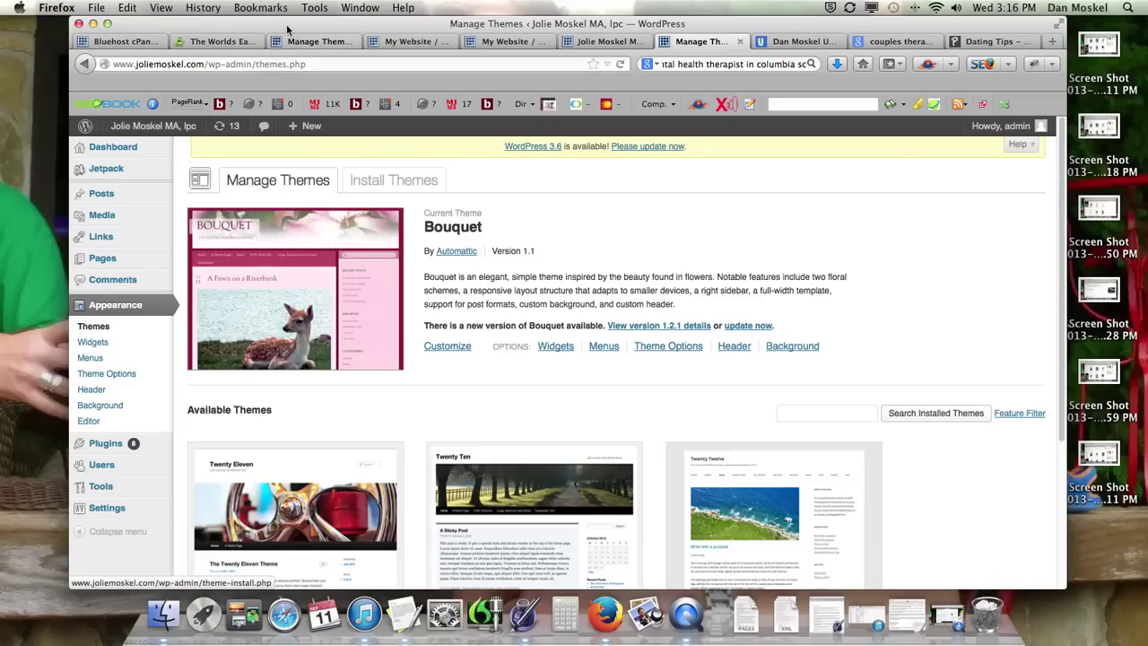
click(220, 41)
click(305, 43)
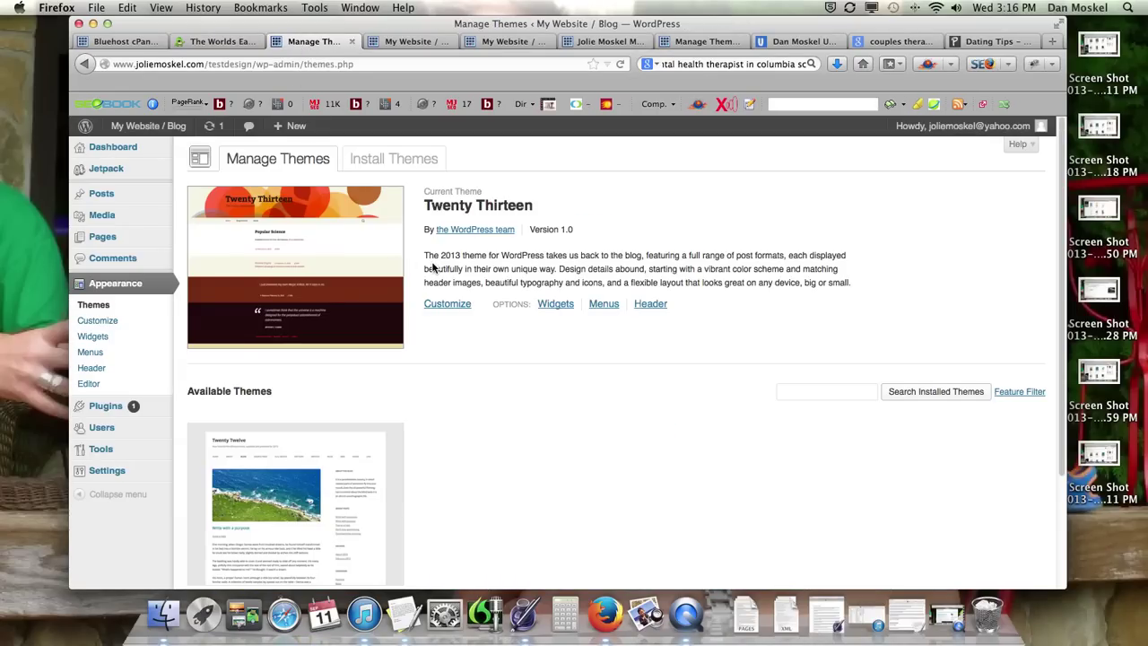
click(409, 42)
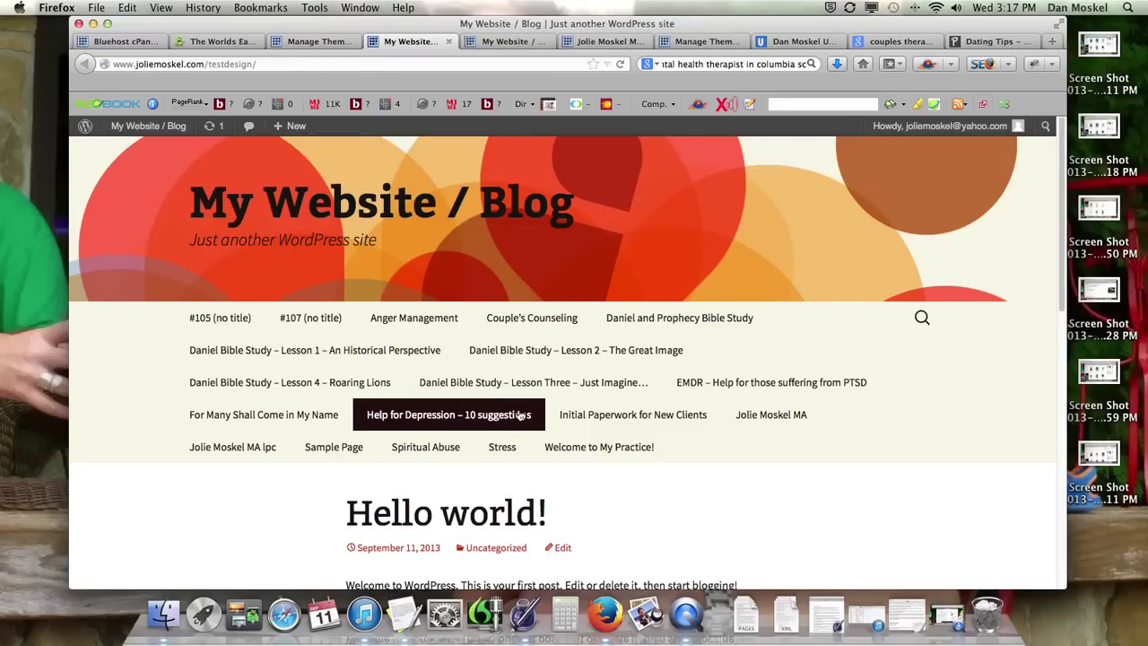
Open the 'Help for Depression – 10 suggestions' page and scroll through its full text
scroll(517, 413, down, 5)
scroll(517, 414, up, 5)
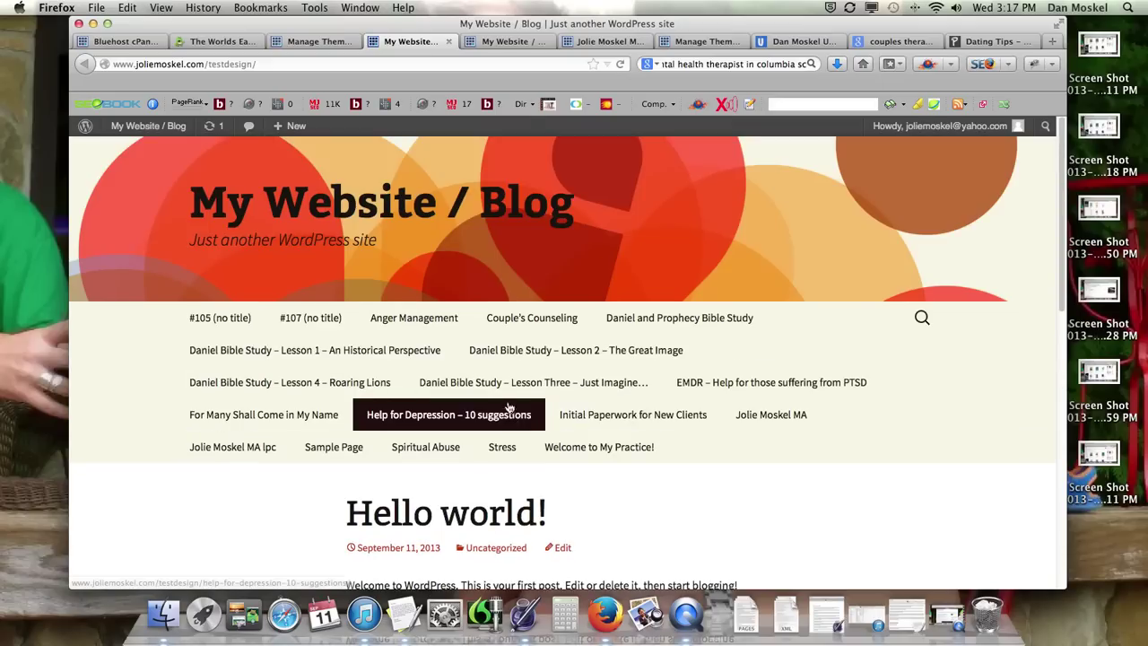
click(446, 417)
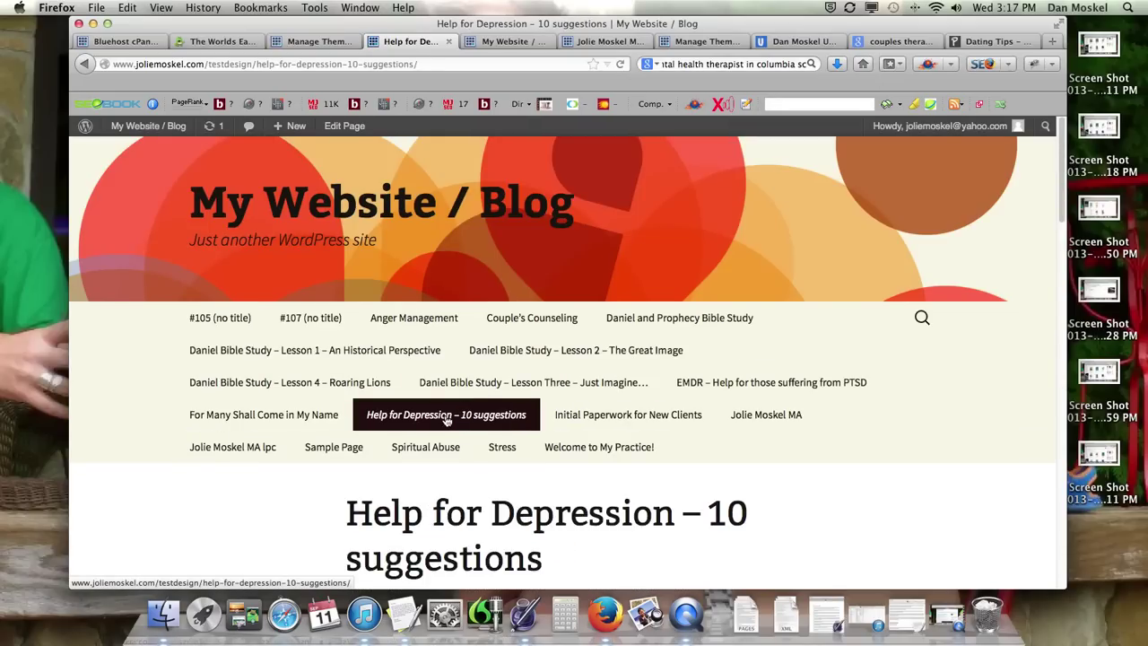
scroll(474, 409, down, 3)
scroll(476, 405, down, 15)
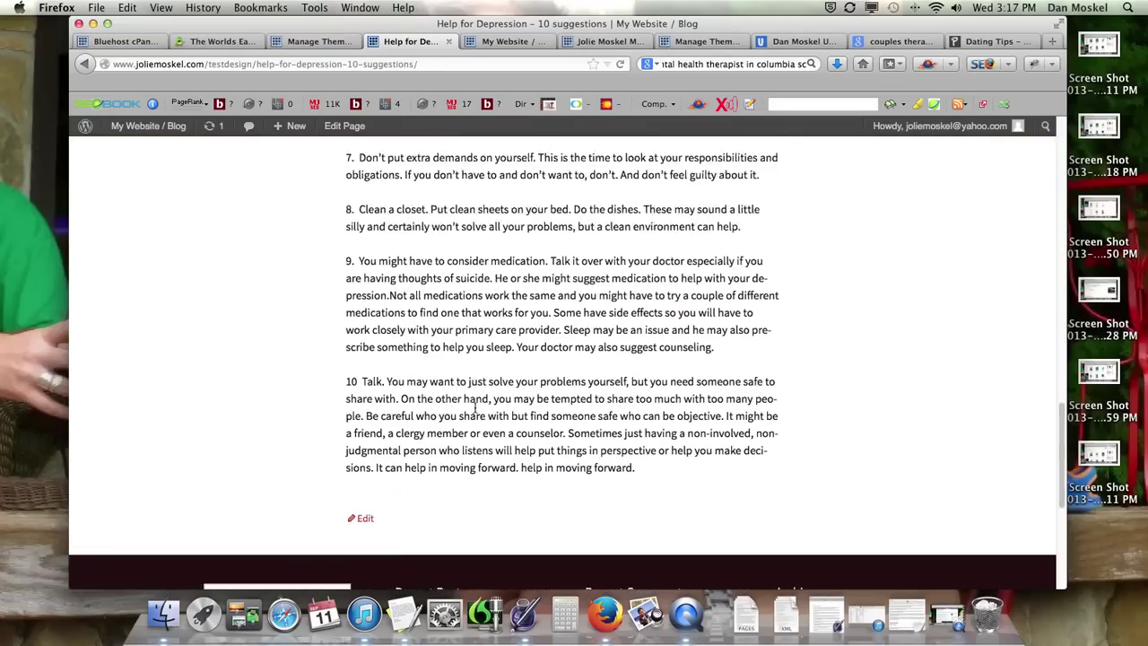
scroll(474, 412, up, 15)
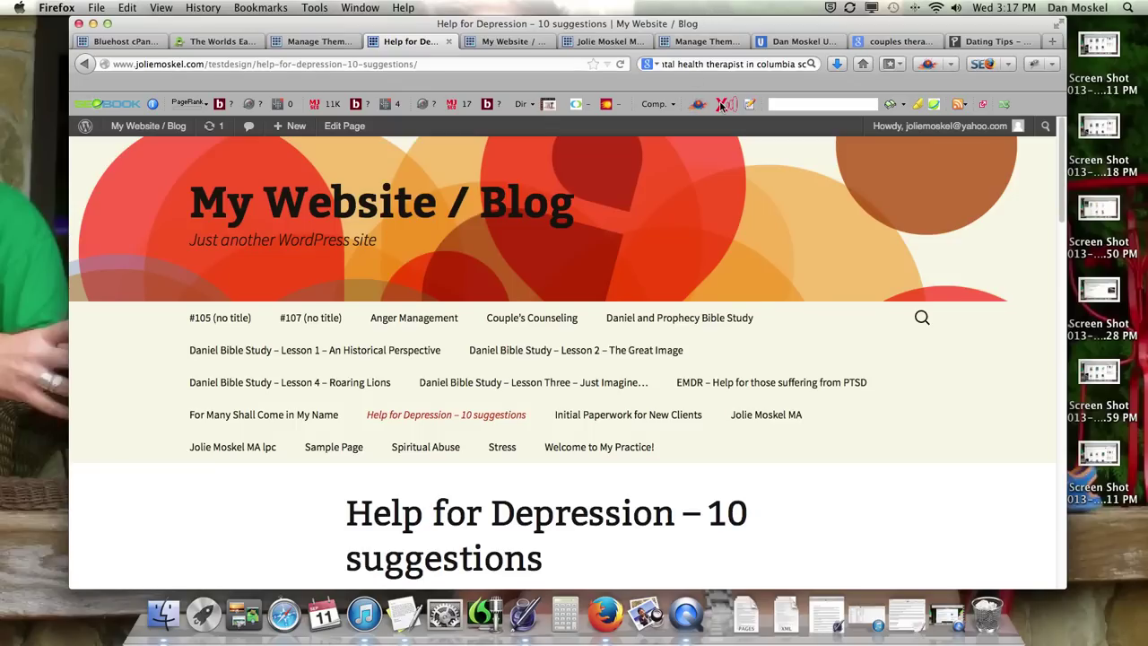
Switch to the Dan Moskel University blog and scroll through the 'Inbound Links Post SEO Algorithm Updates' post
click(804, 42)
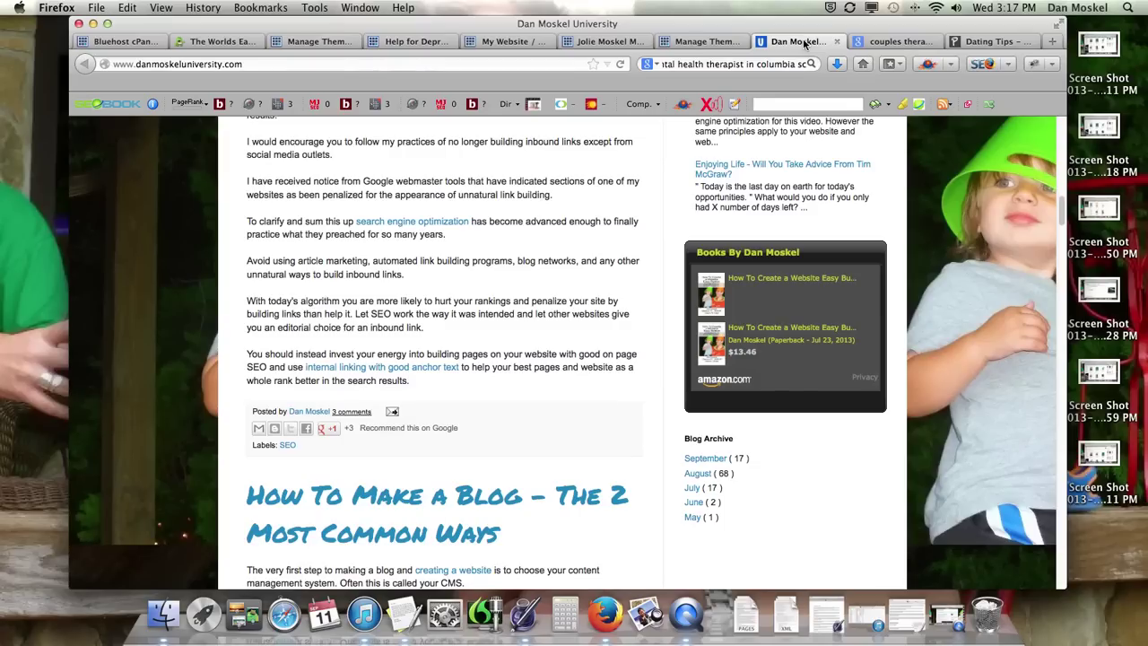
scroll(564, 271, up, 15)
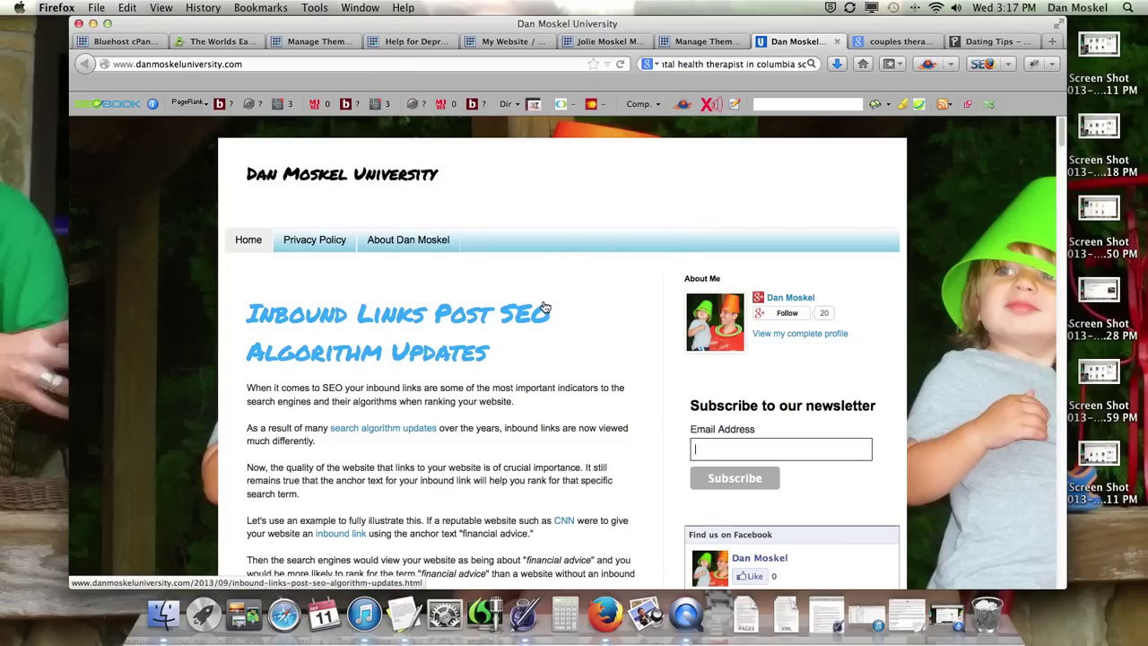
scroll(841, 427, down, 15)
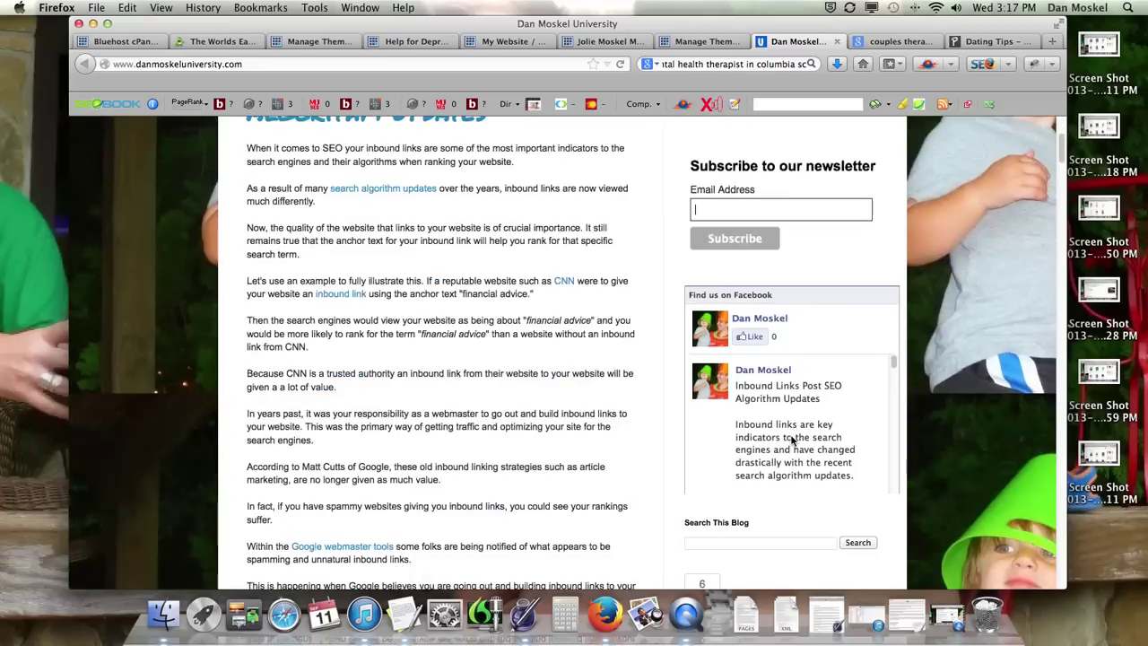
scroll(792, 437, down, 2)
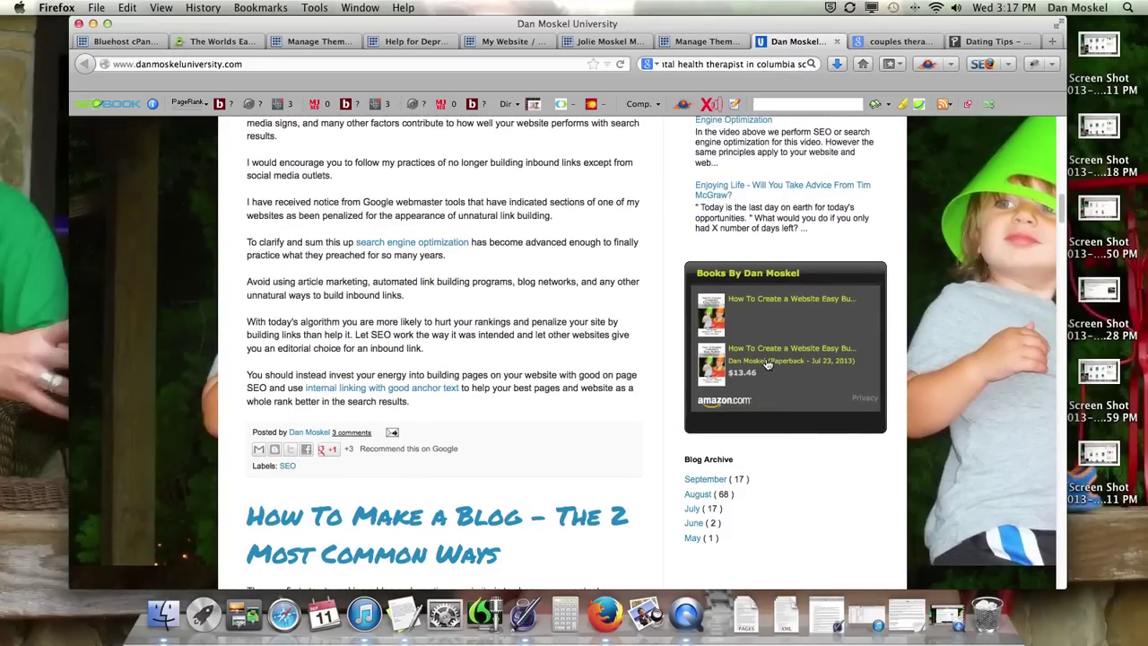